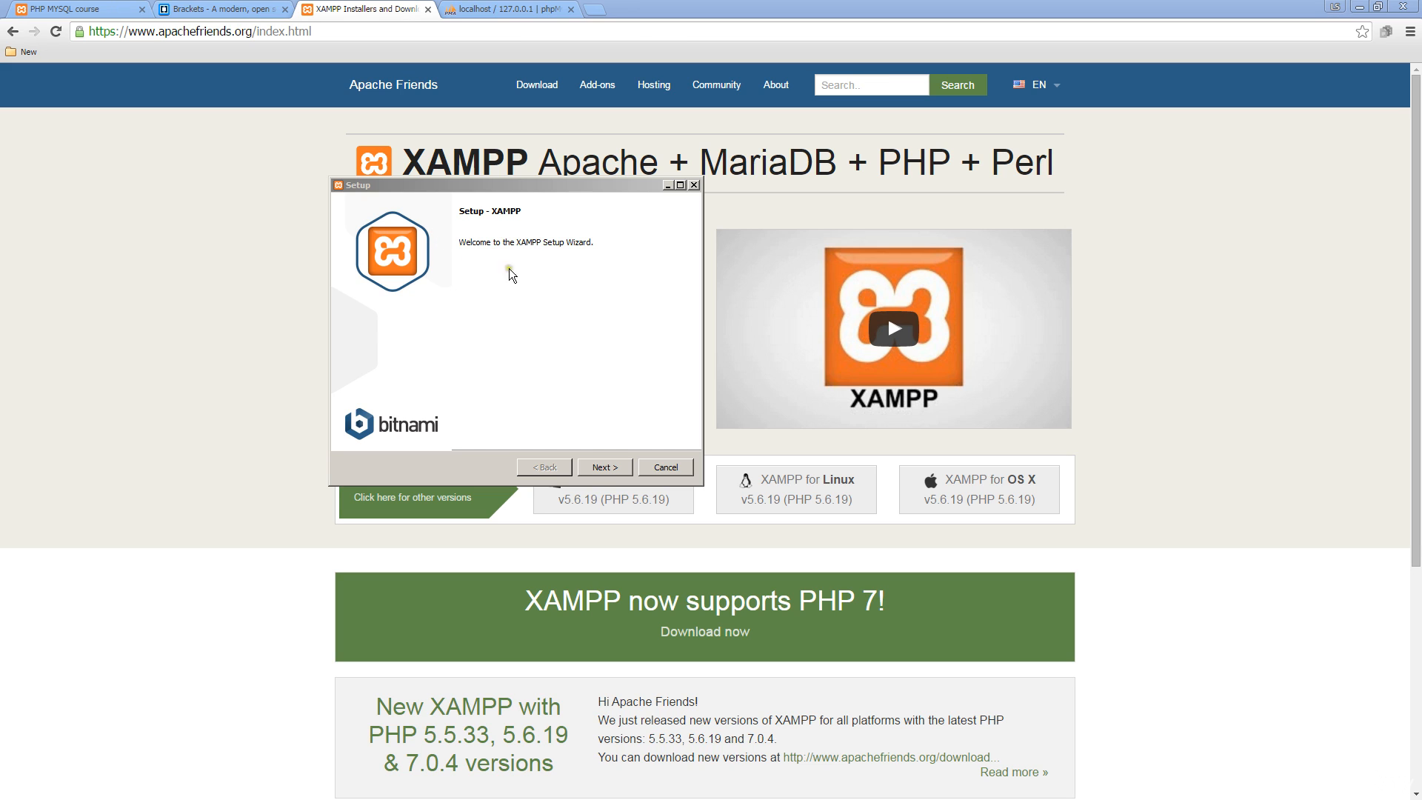
# - Advance the XAMPP setup wizard from the Welcome page to Select Components
pyautogui.click(604, 467)
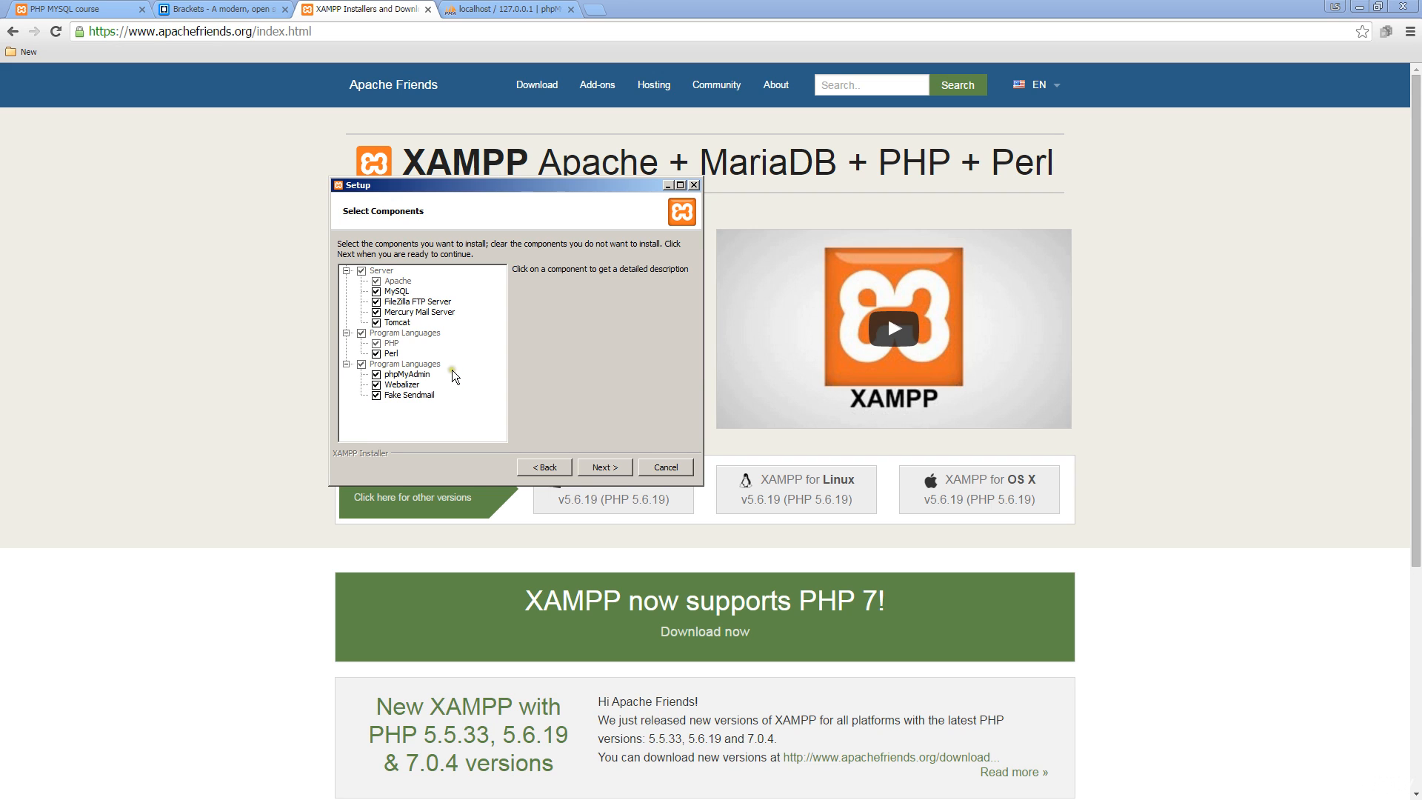
# - Keep all components checked, continue with the C:\xampp folder, and dismiss the not-empty warning
pyautogui.click(494, 385)
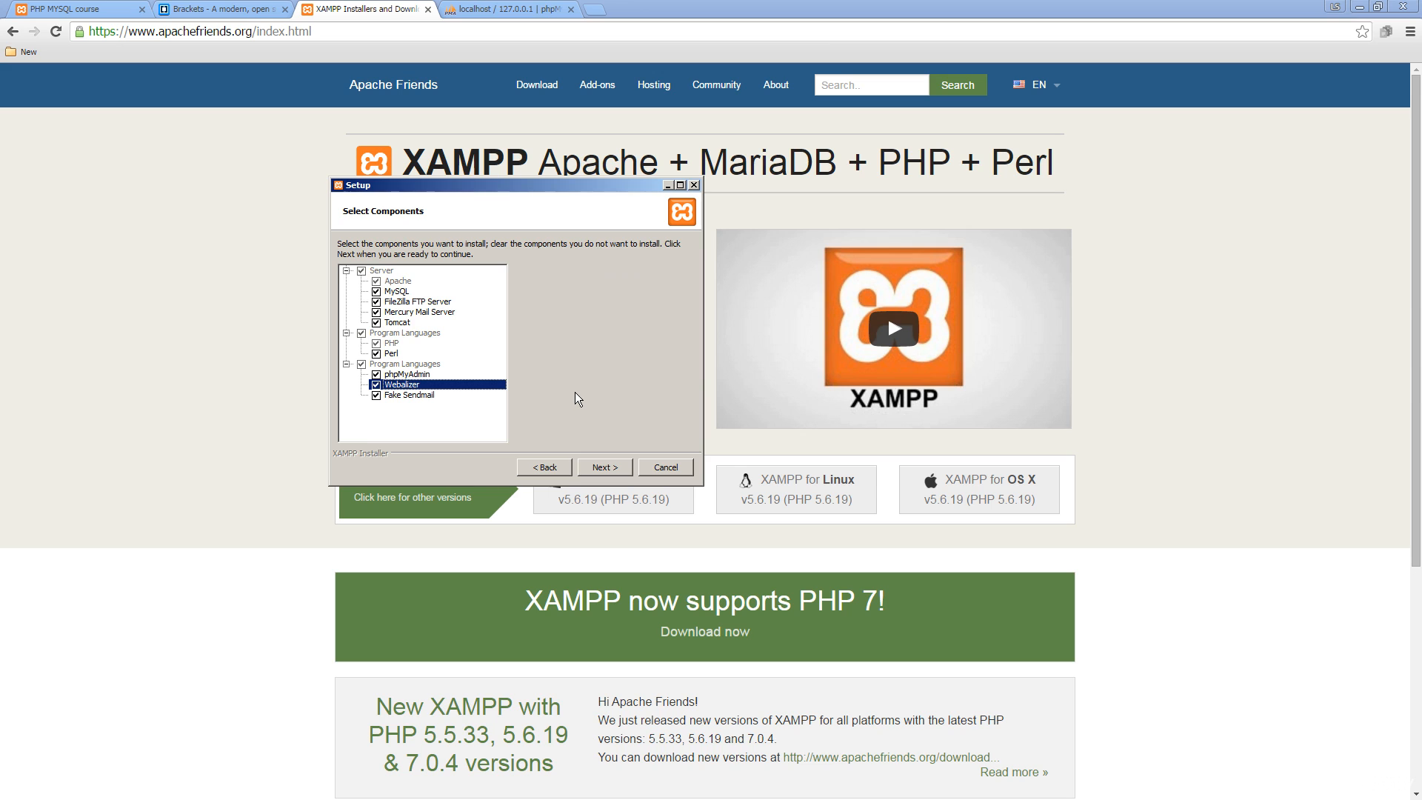
pyautogui.click(613, 469)
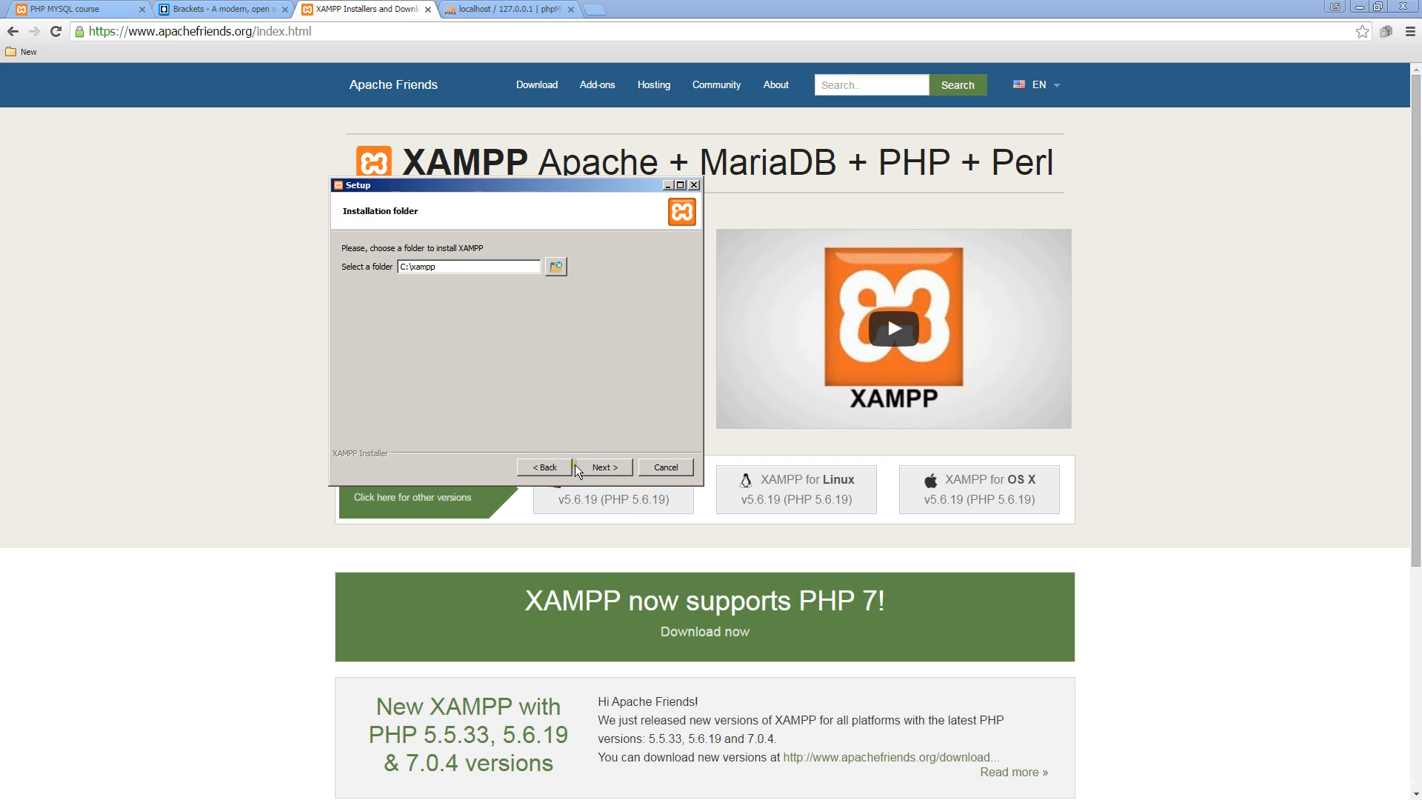
pyautogui.click(604, 468)
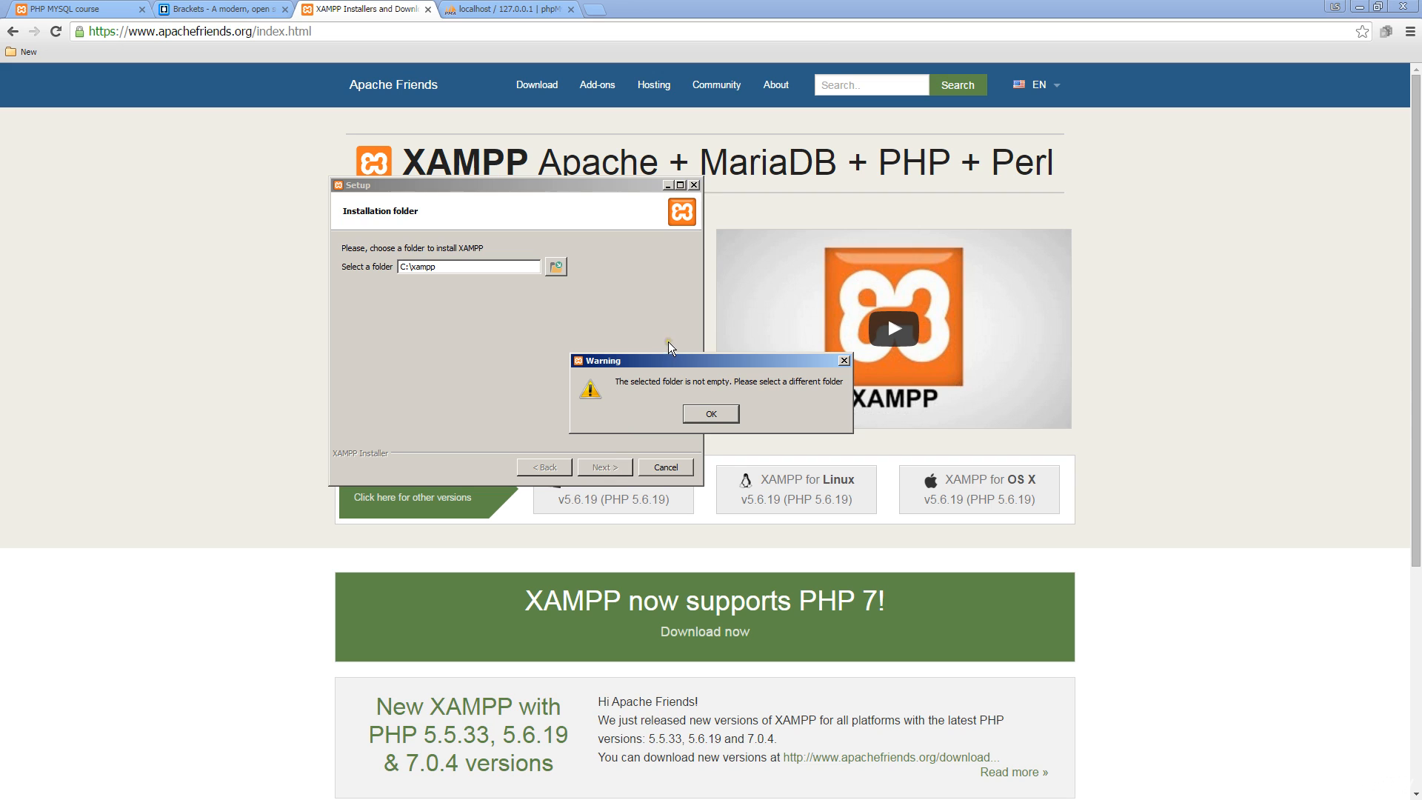
pyautogui.click(700, 417)
pyautogui.click(696, 411)
pyautogui.click(534, 415)
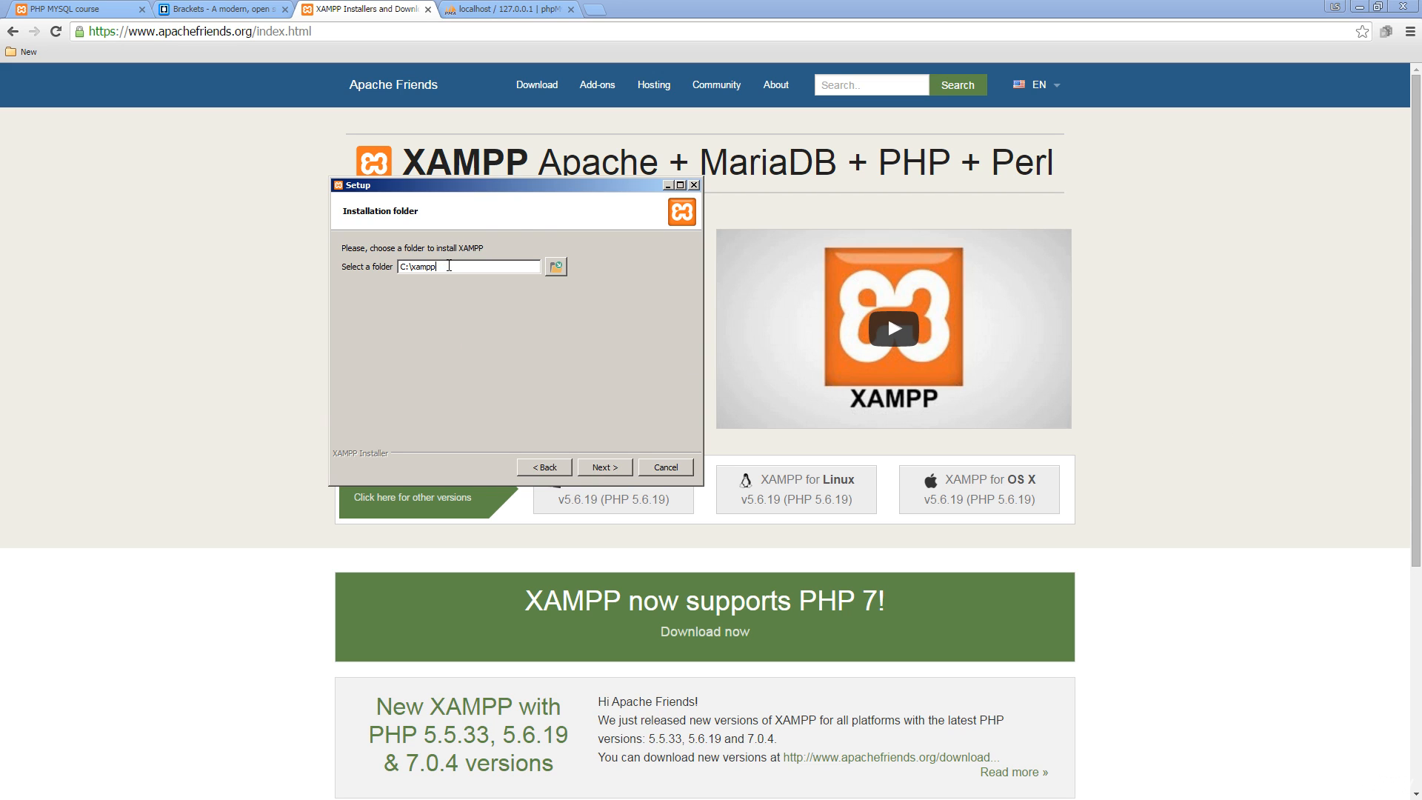
# - Skip the Bitnami offer, start the installation, and move the installer window to the right
pyautogui.click(606, 468)
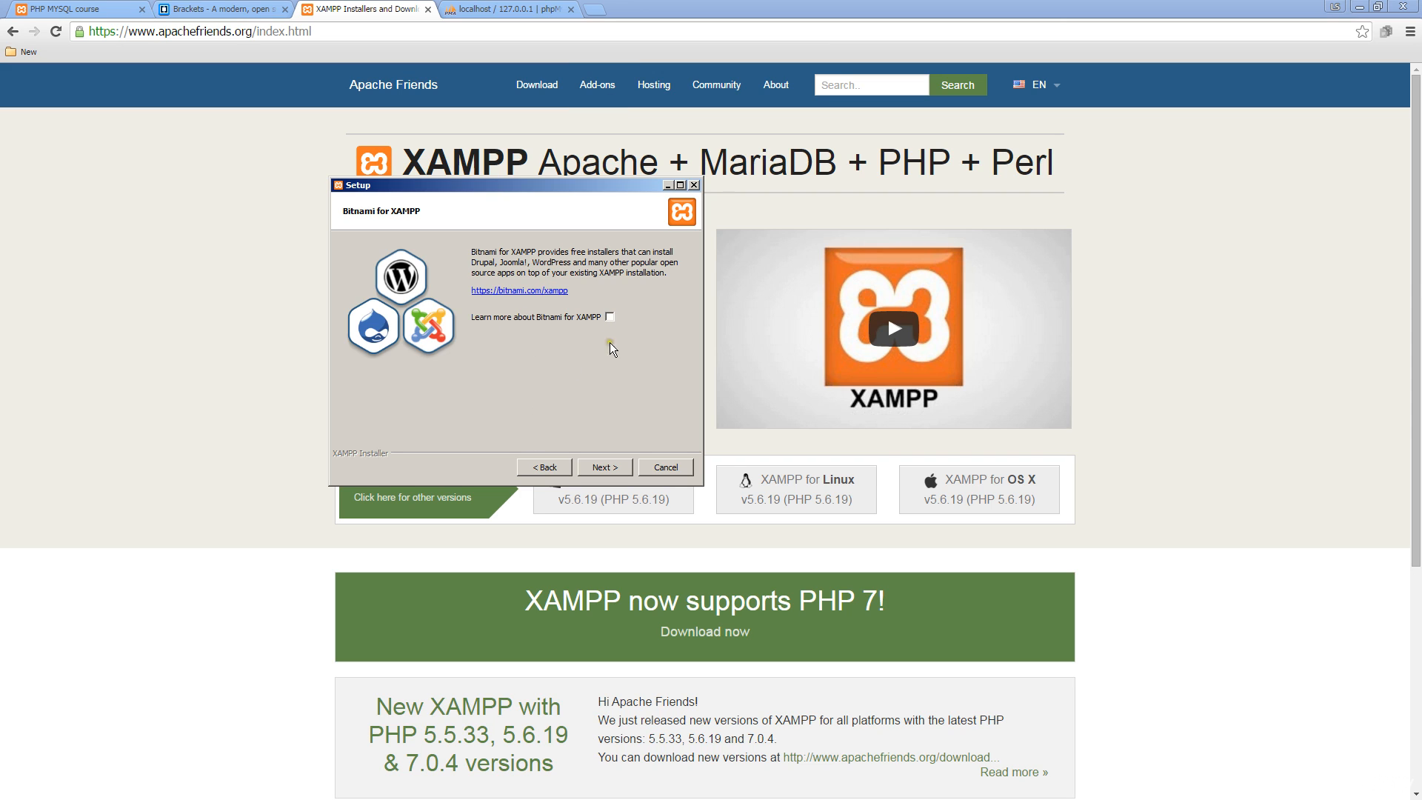
pyautogui.click(601, 467)
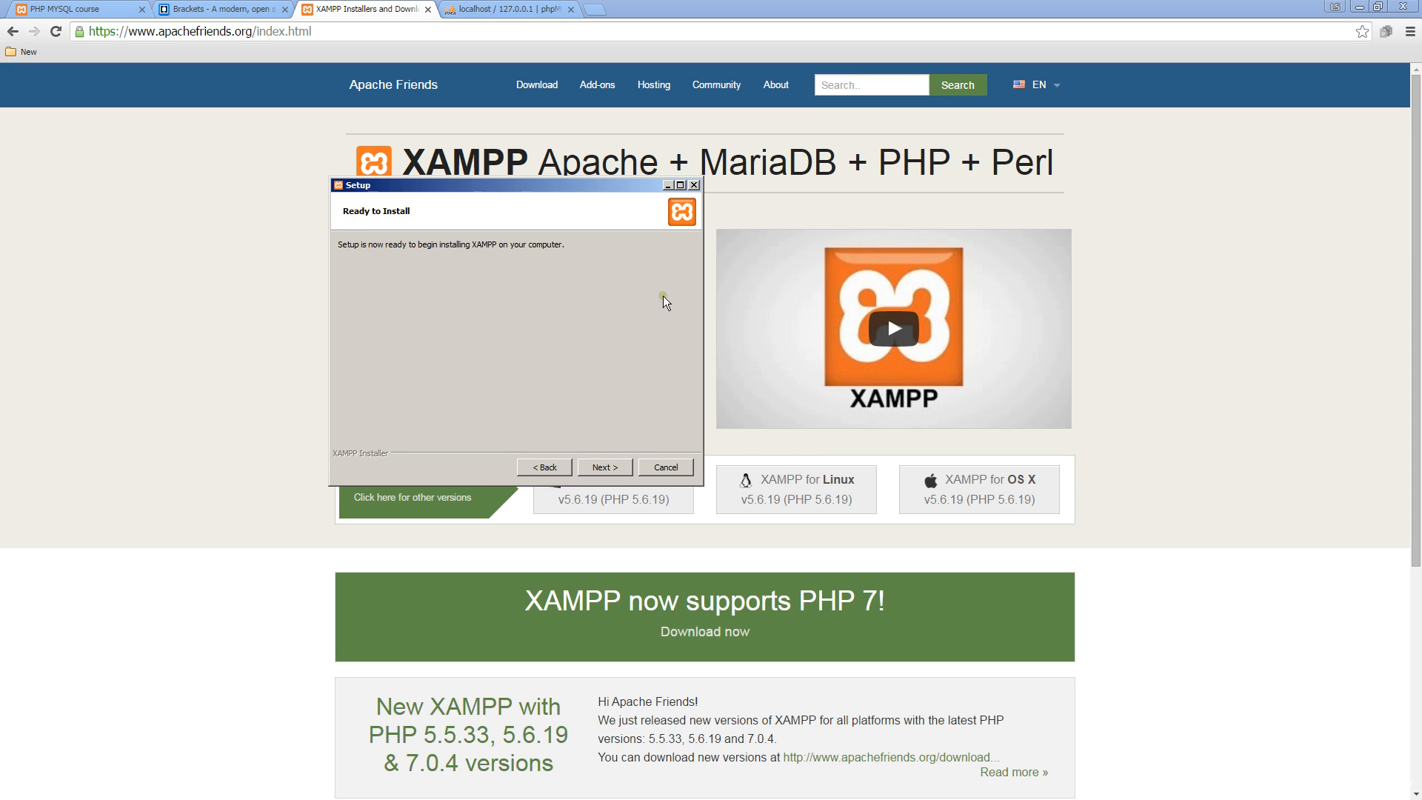
pyautogui.click(601, 467)
pyautogui.moveTo(535, 184); pyautogui.dragTo(1157, 343)
# - Wait for the XAMPP installer to finish unpacking files and close
pyautogui.click(1039, 215)
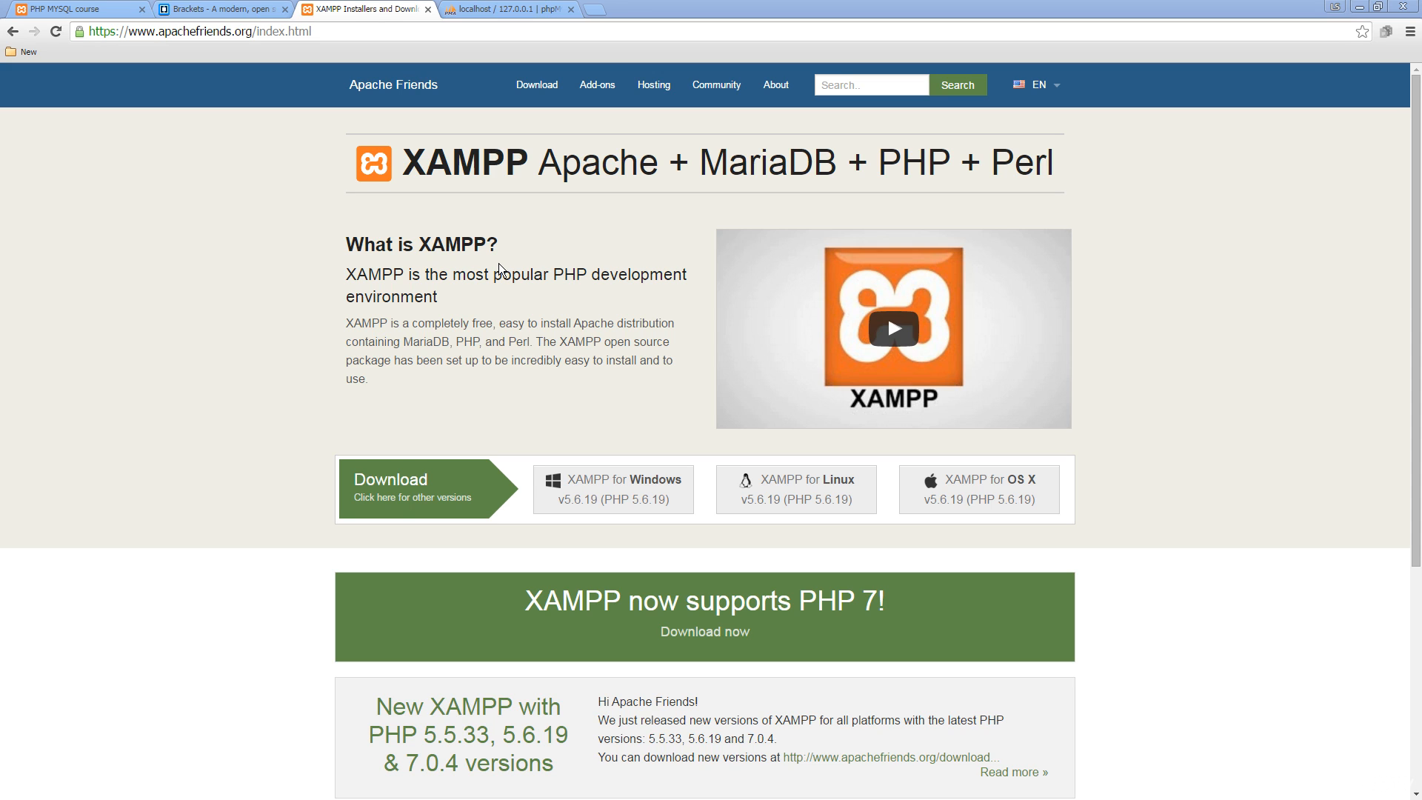
# - Bring up the XAMPP Control Panel with Apache and MySQL running, nudged slightly left
pyautogui.hotkey('alt', 'Tab')
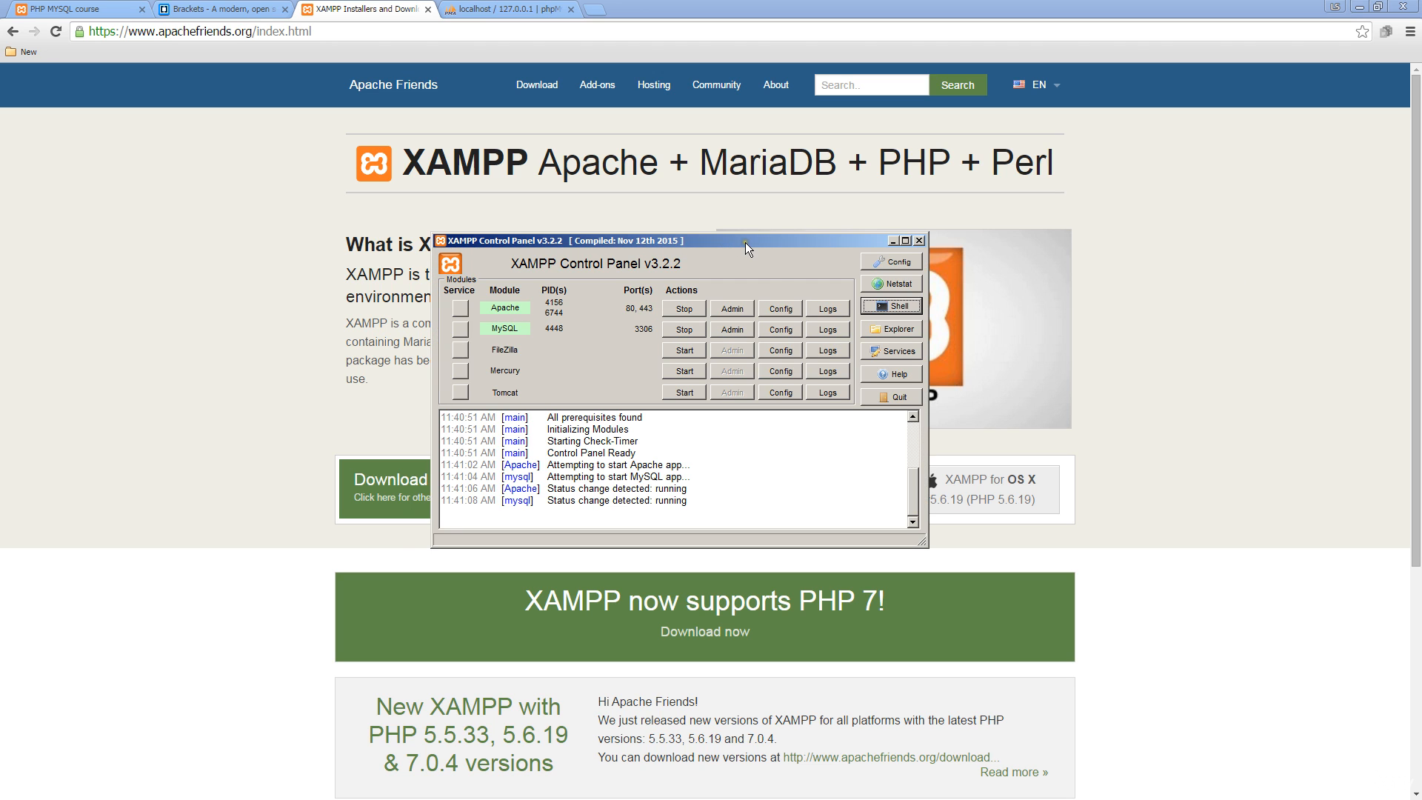
pyautogui.moveTo(745, 242); pyautogui.dragTo(720, 246)
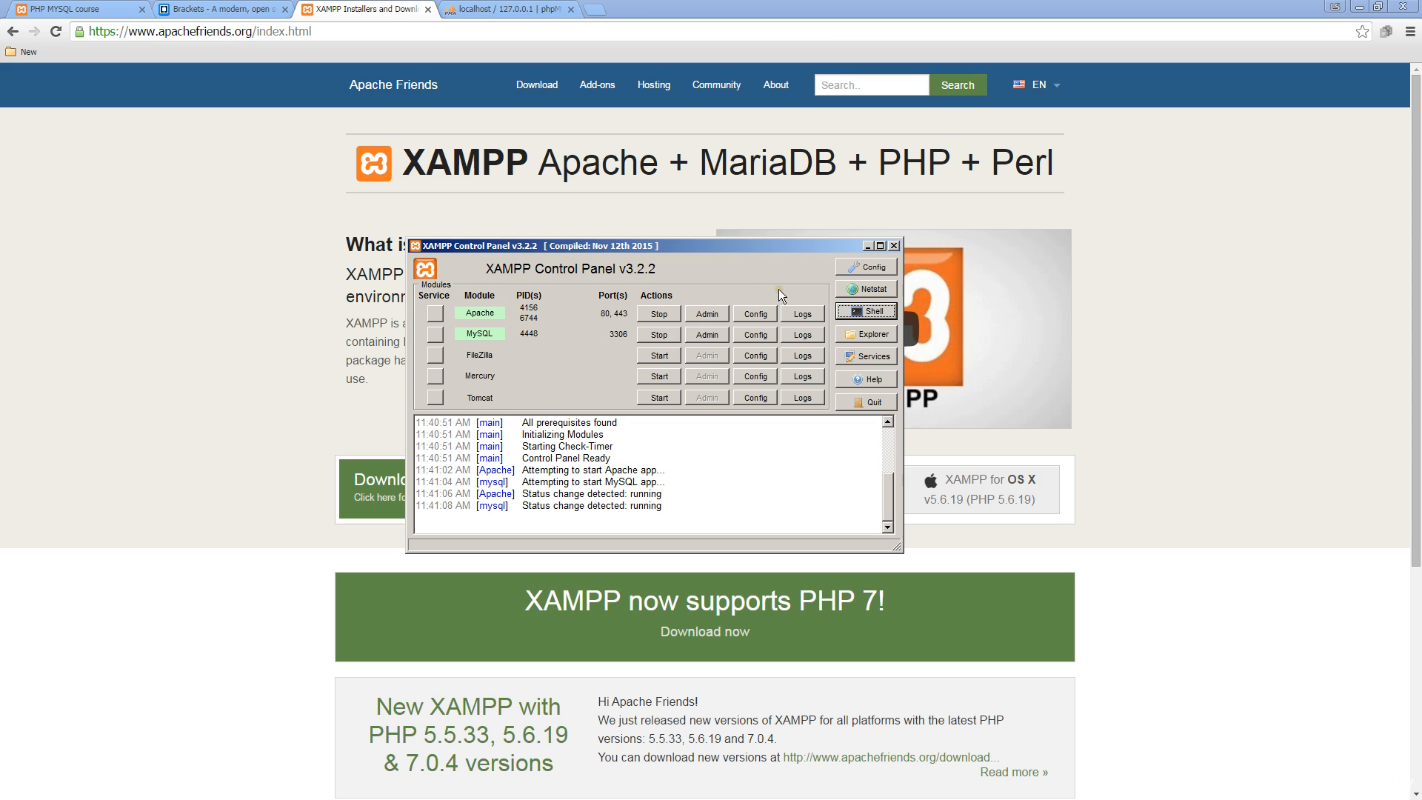
# - Open Apache's httpd.conf in Notepad from the Apache row's Config menu
pyautogui.click(750, 314)
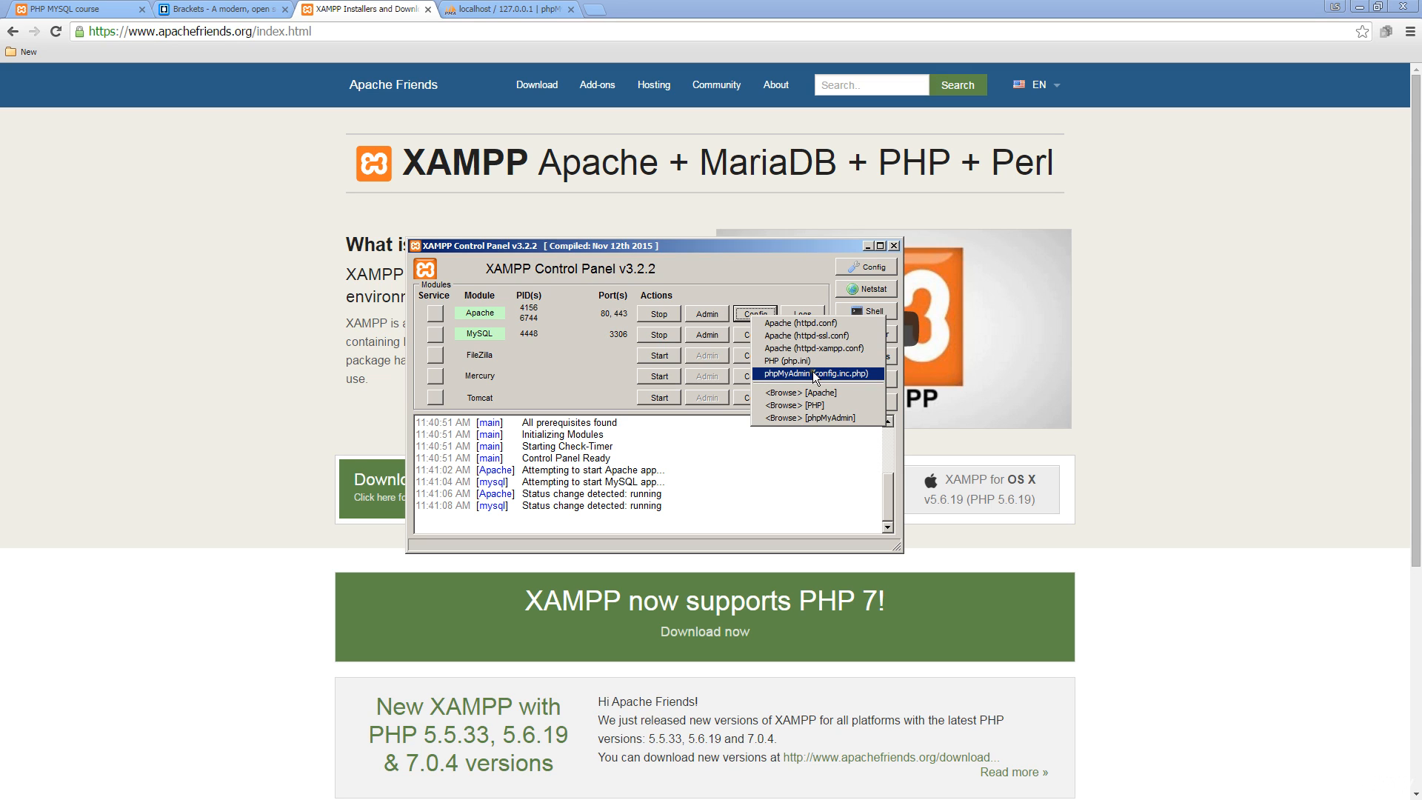
pyautogui.click(808, 324)
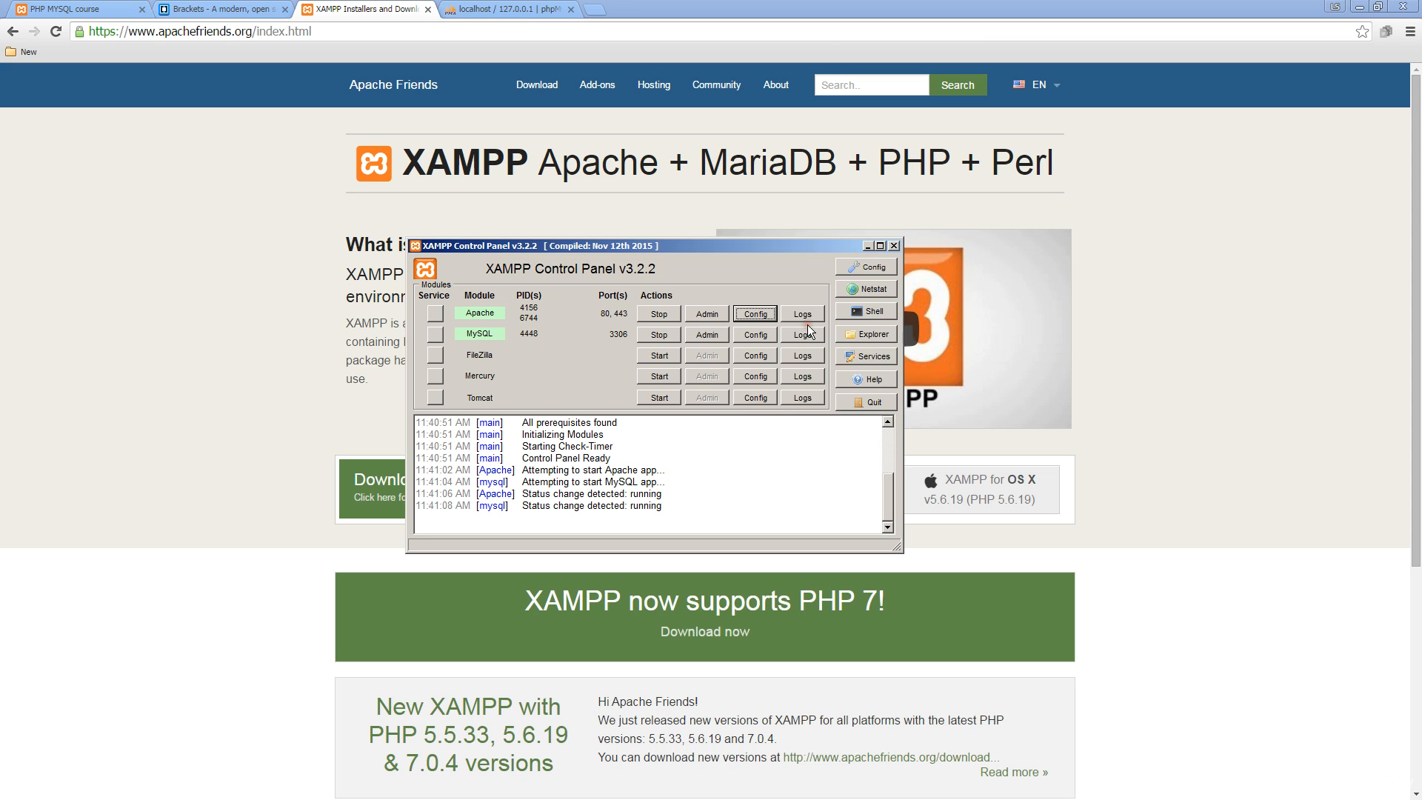
pyautogui.scroll(-10, 743, 330)
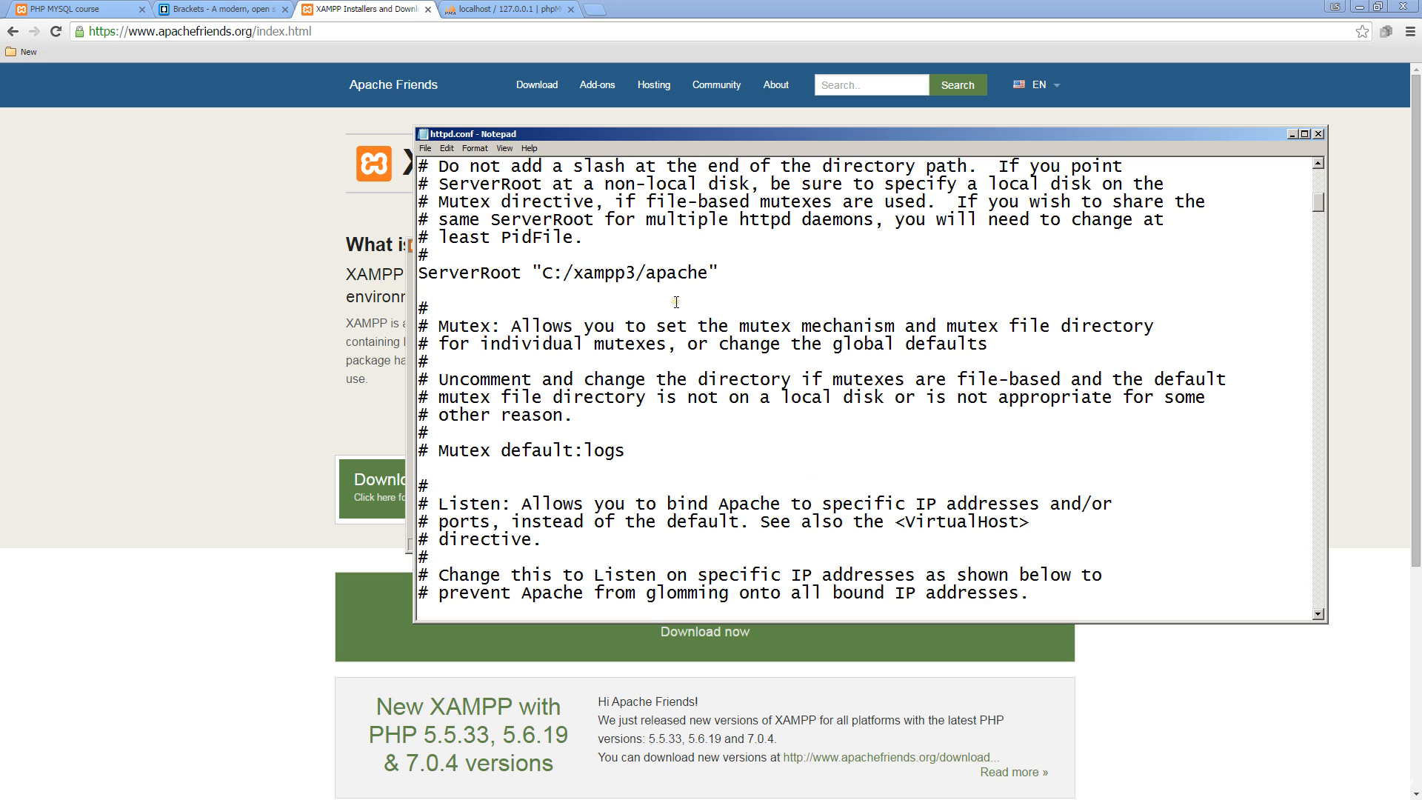
# - Scroll httpd.conf to DocumentRoot "H:/Websites/JJ", then return to index.php in Brackets
pyautogui.scroll(-5, 578, 292)
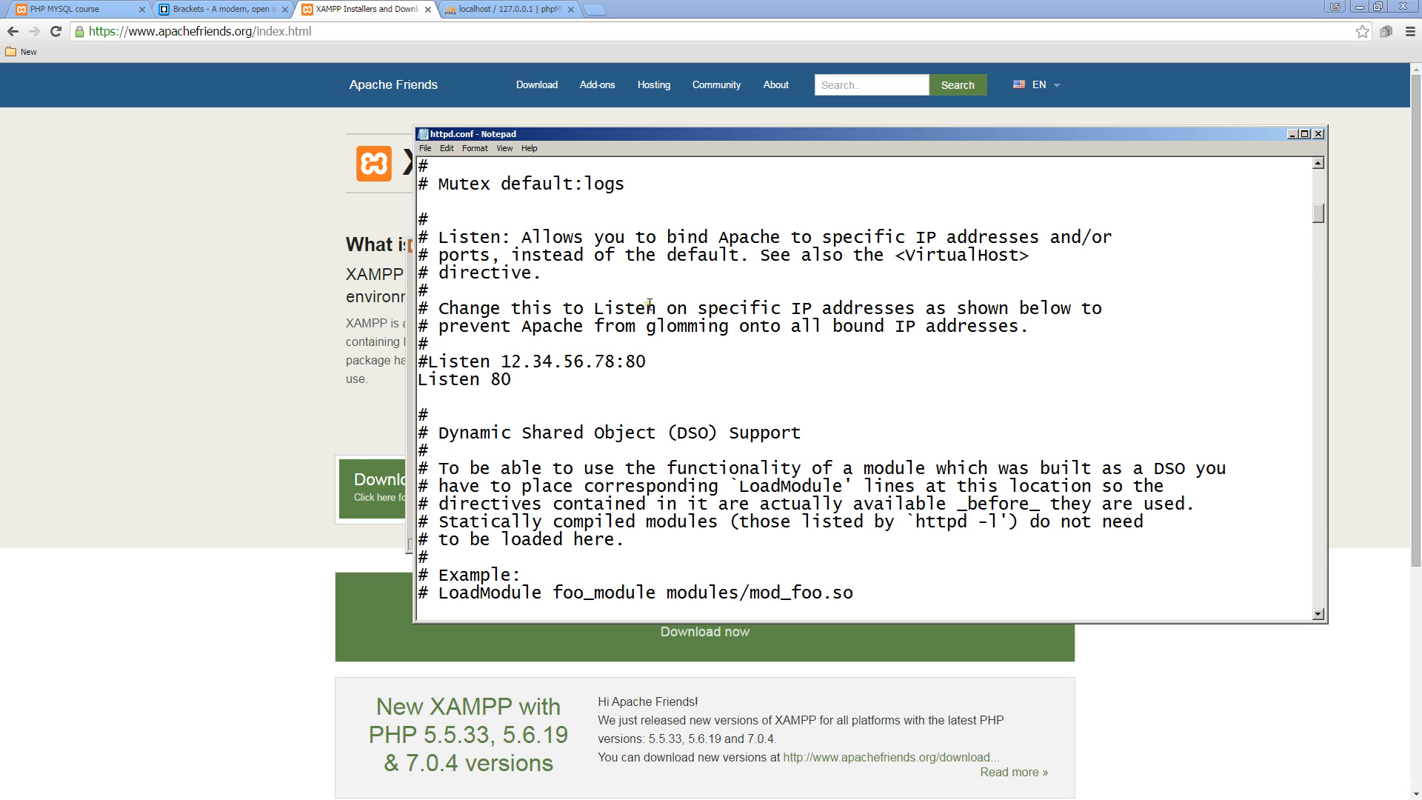
pyautogui.scroll(2, 649, 304)
pyautogui.scroll(5, 616, 328)
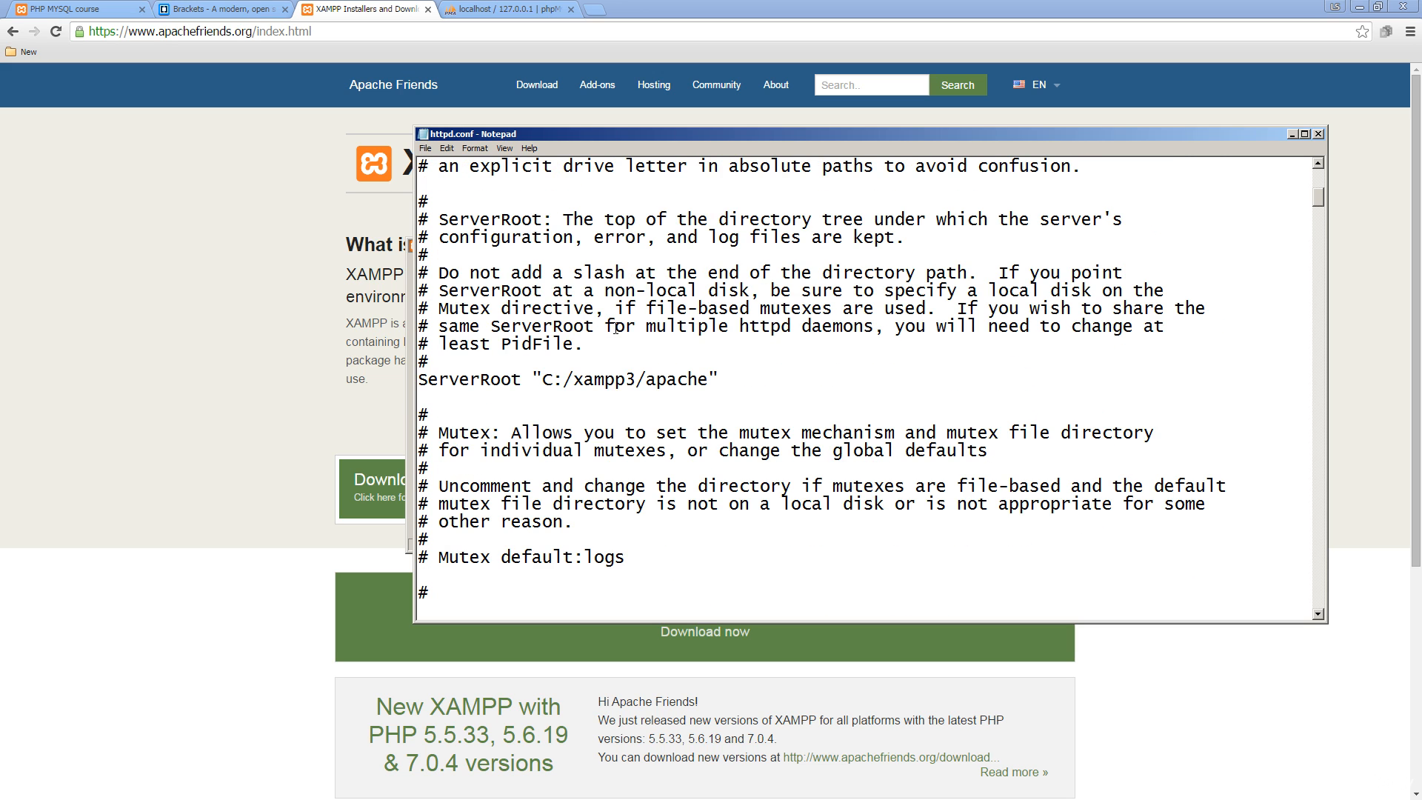
pyautogui.scroll(-12, 615, 328)
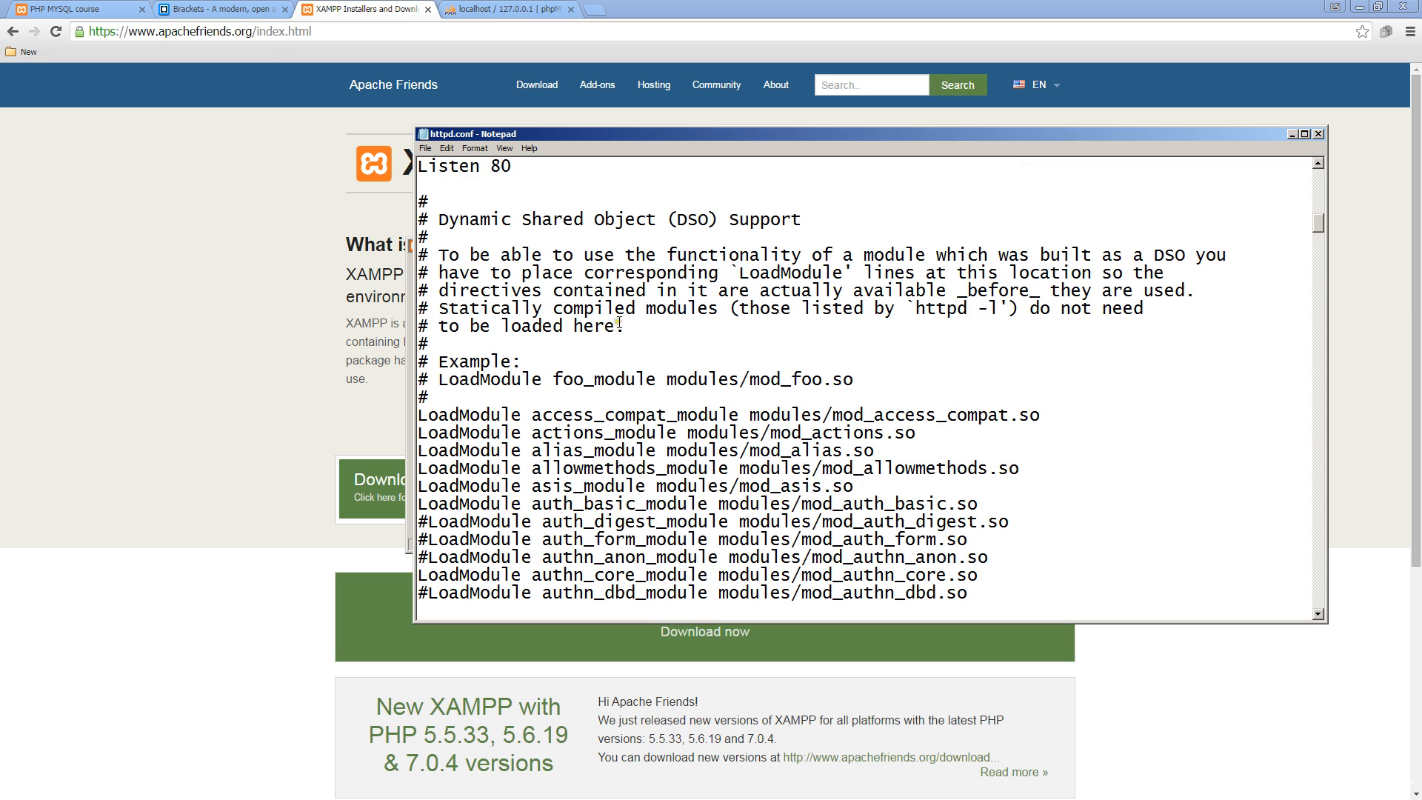
pyautogui.scroll(5, 645, 314)
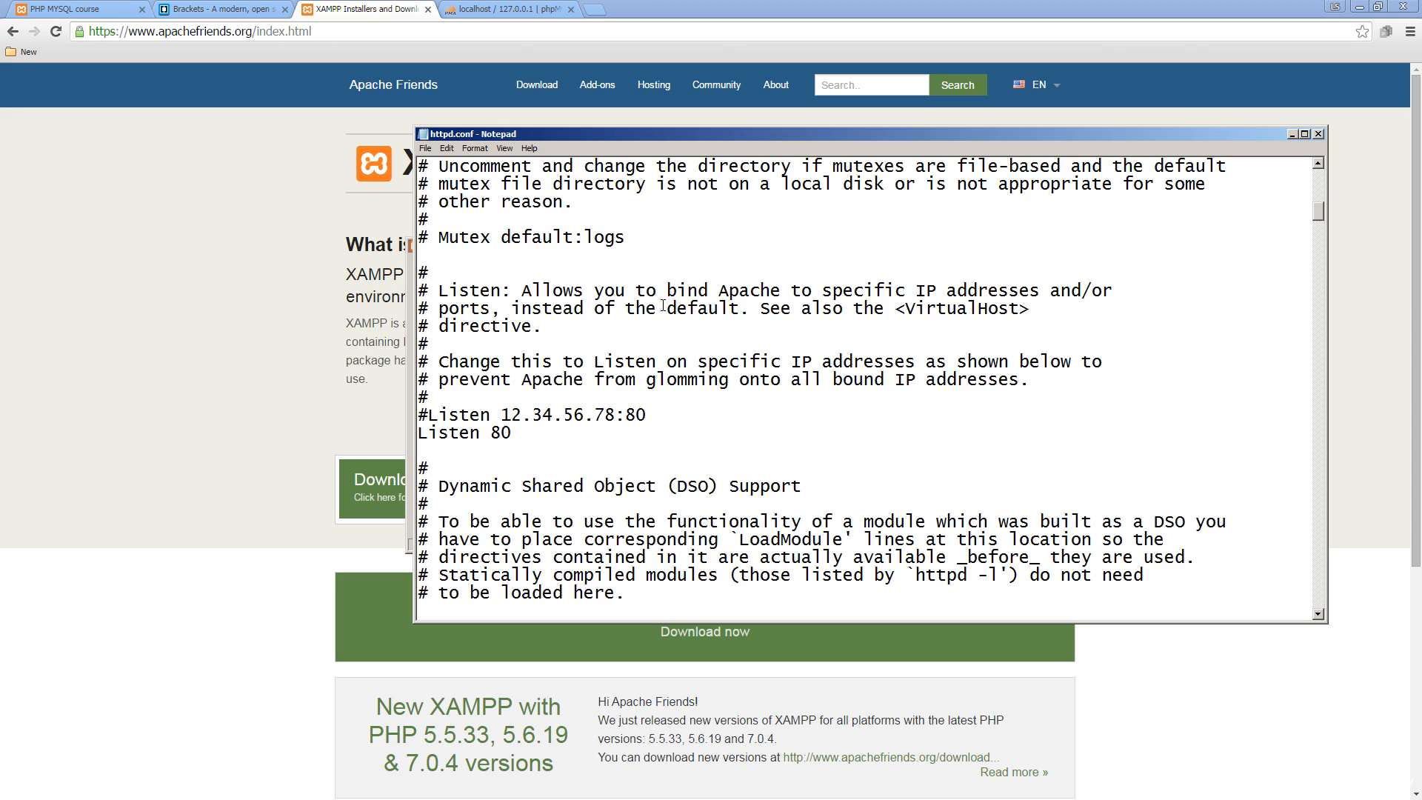
pyautogui.scroll(-20, 663, 307)
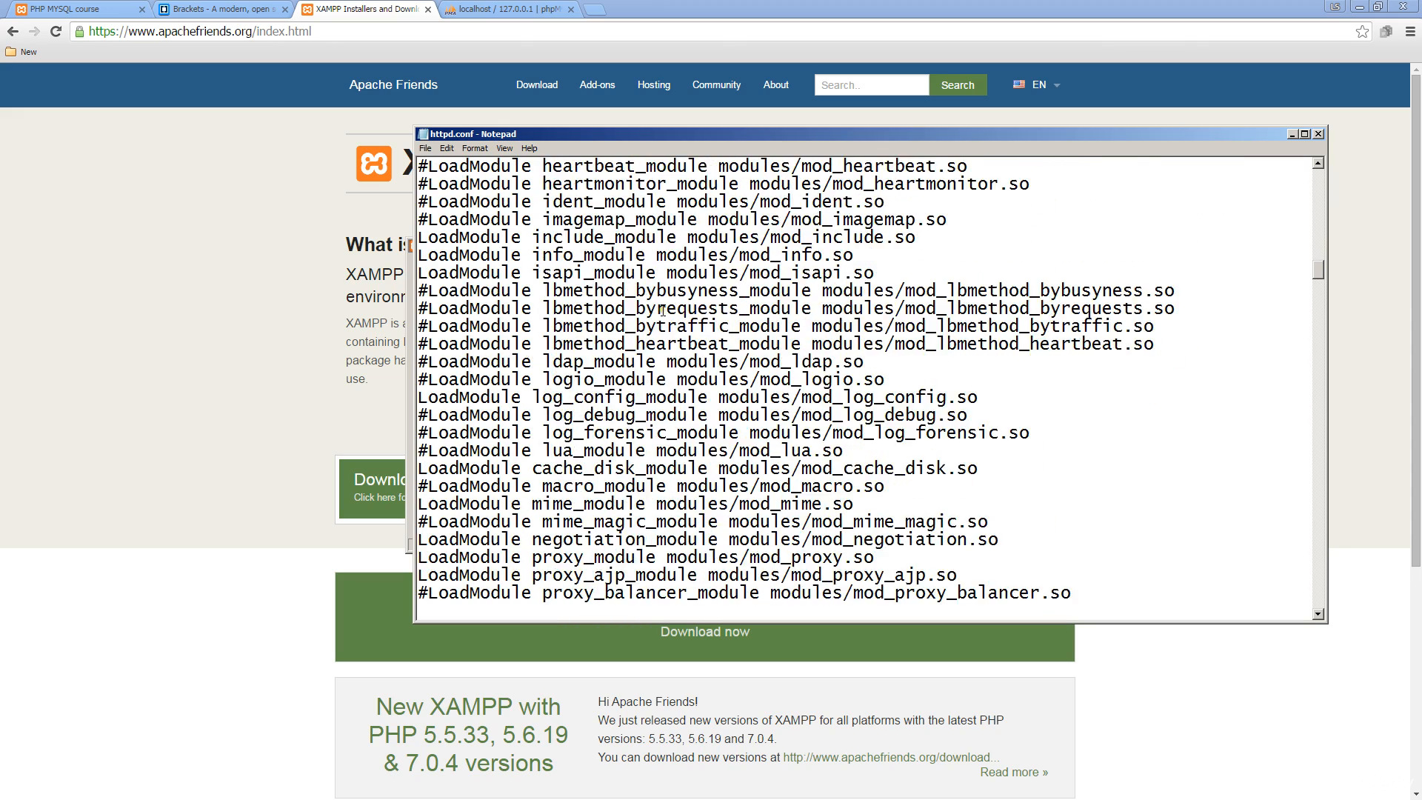
pyautogui.scroll(-20, 663, 310)
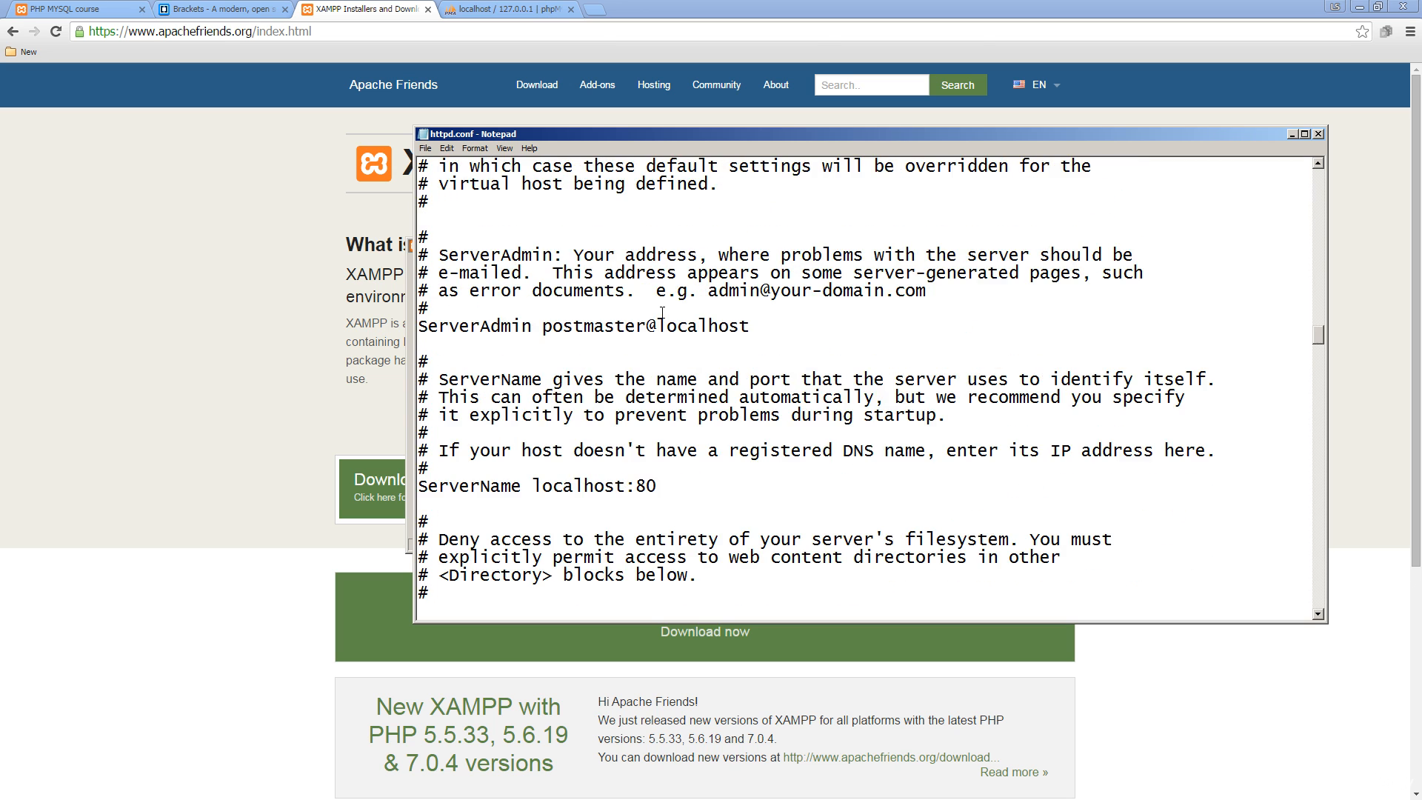
pyautogui.scroll(-6, 662, 314)
pyautogui.scroll(3, 681, 309)
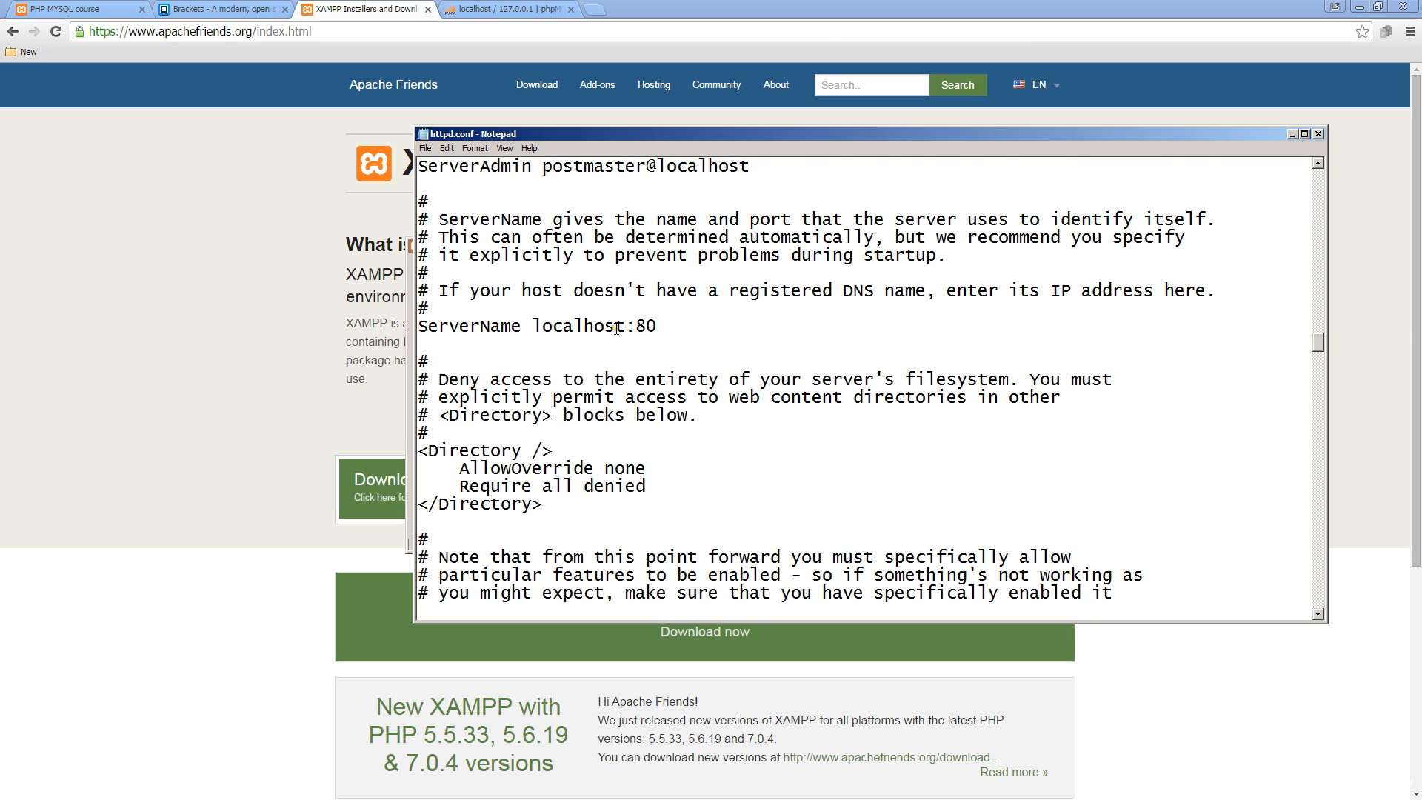
pyautogui.scroll(-5, 617, 329)
pyautogui.scroll(-1, 616, 329)
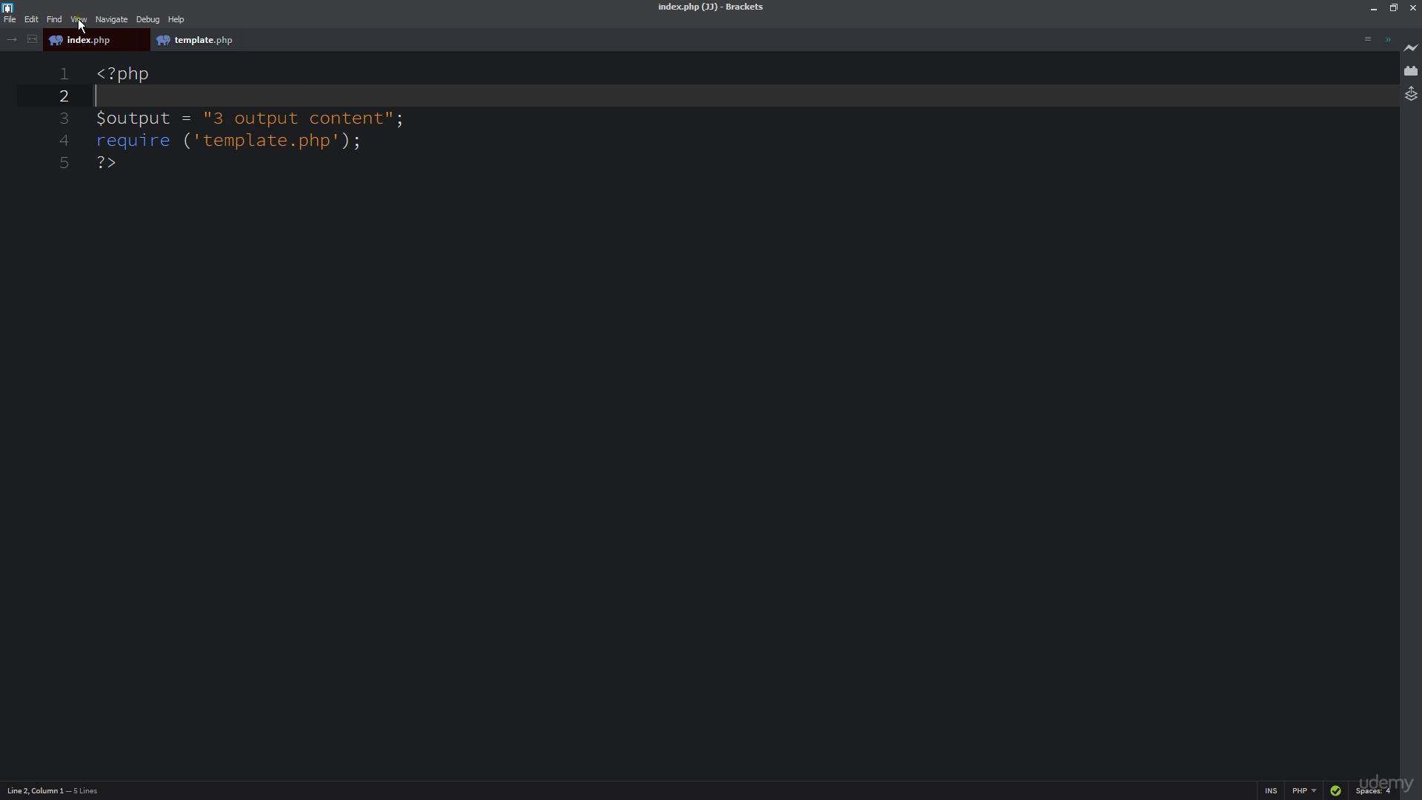
# - Show the Brackets sidebar listing index.php and template.php, then return to the XAMPP Control Panel
pyautogui.click(79, 20)
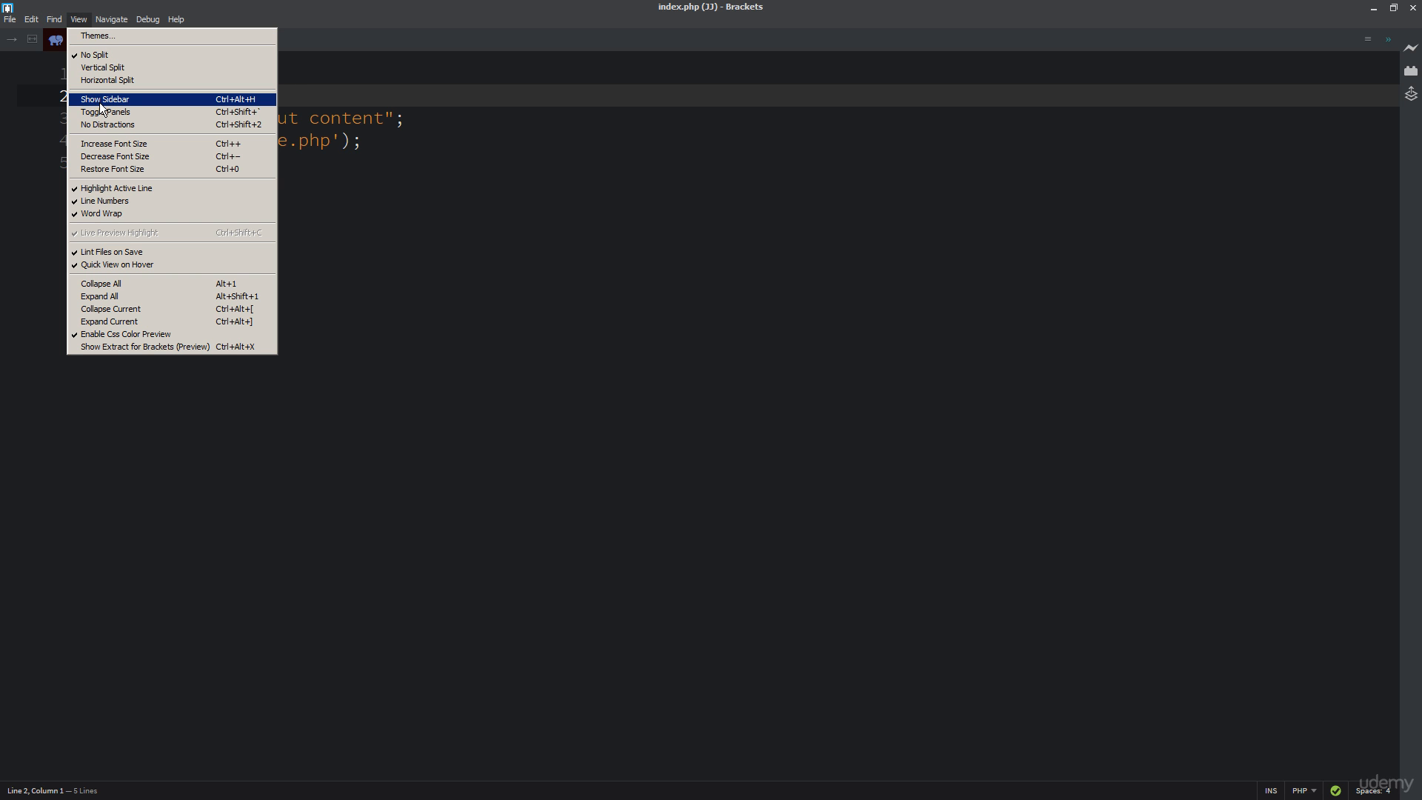
pyautogui.click(101, 100)
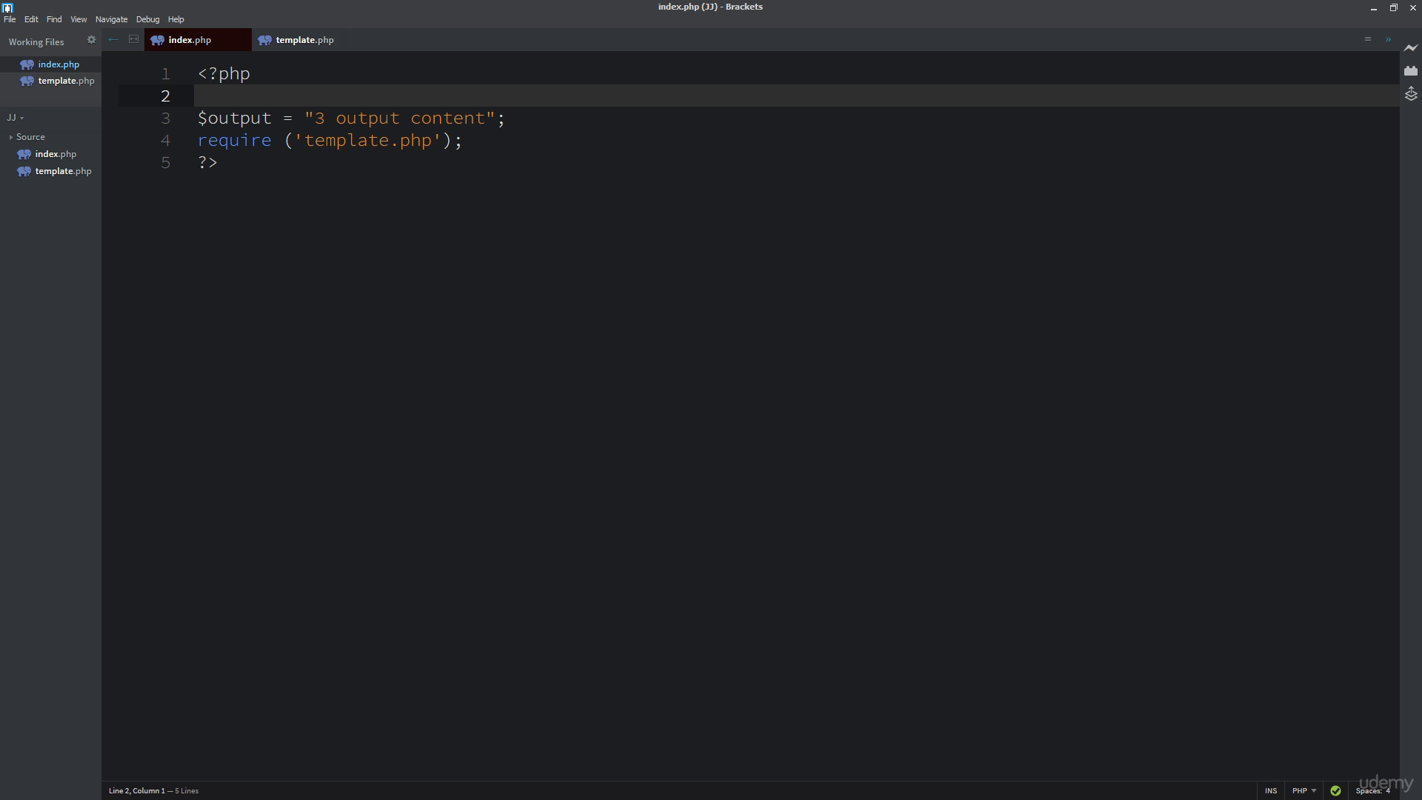
pyautogui.hotkey('alt', 'Tab')
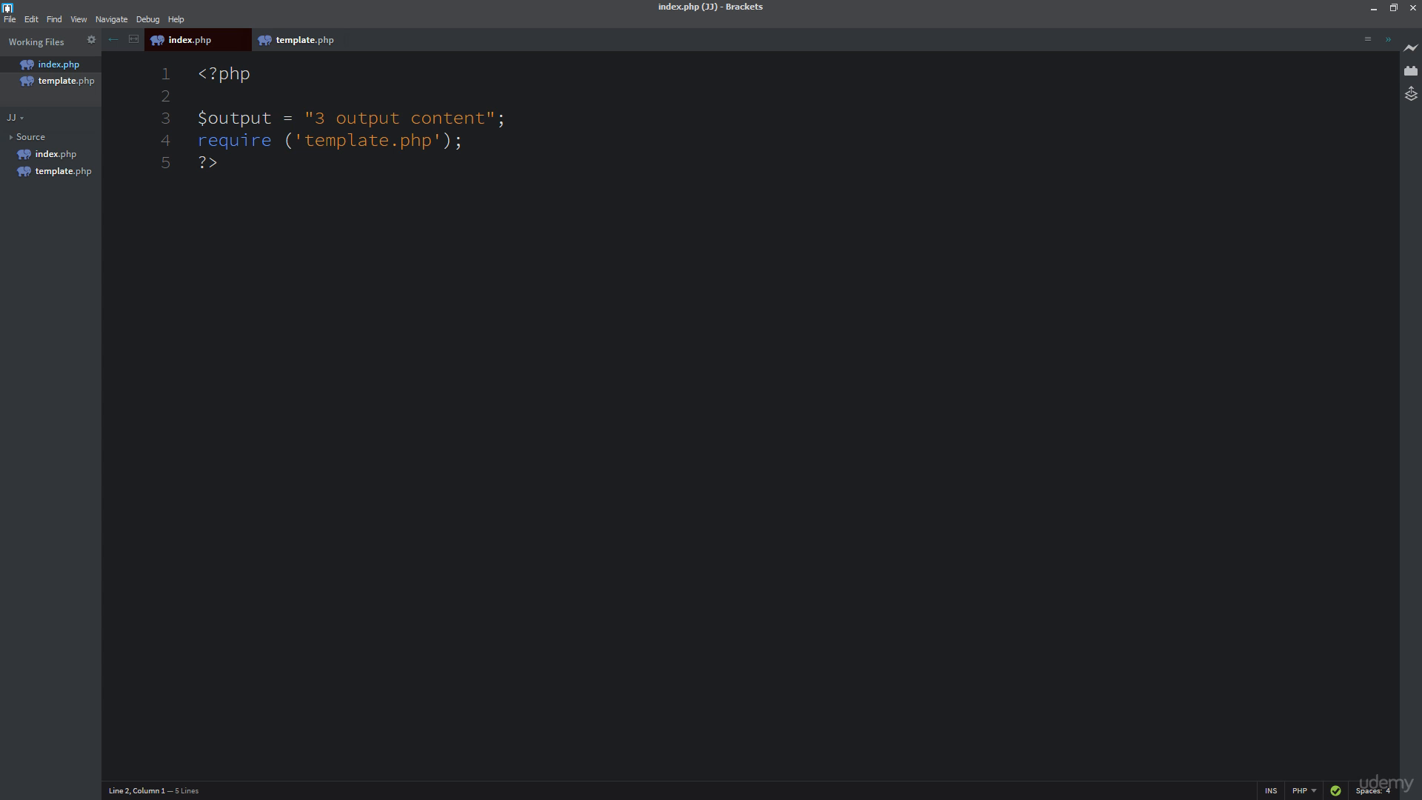
pyautogui.hotkey('alt', 'Tab')
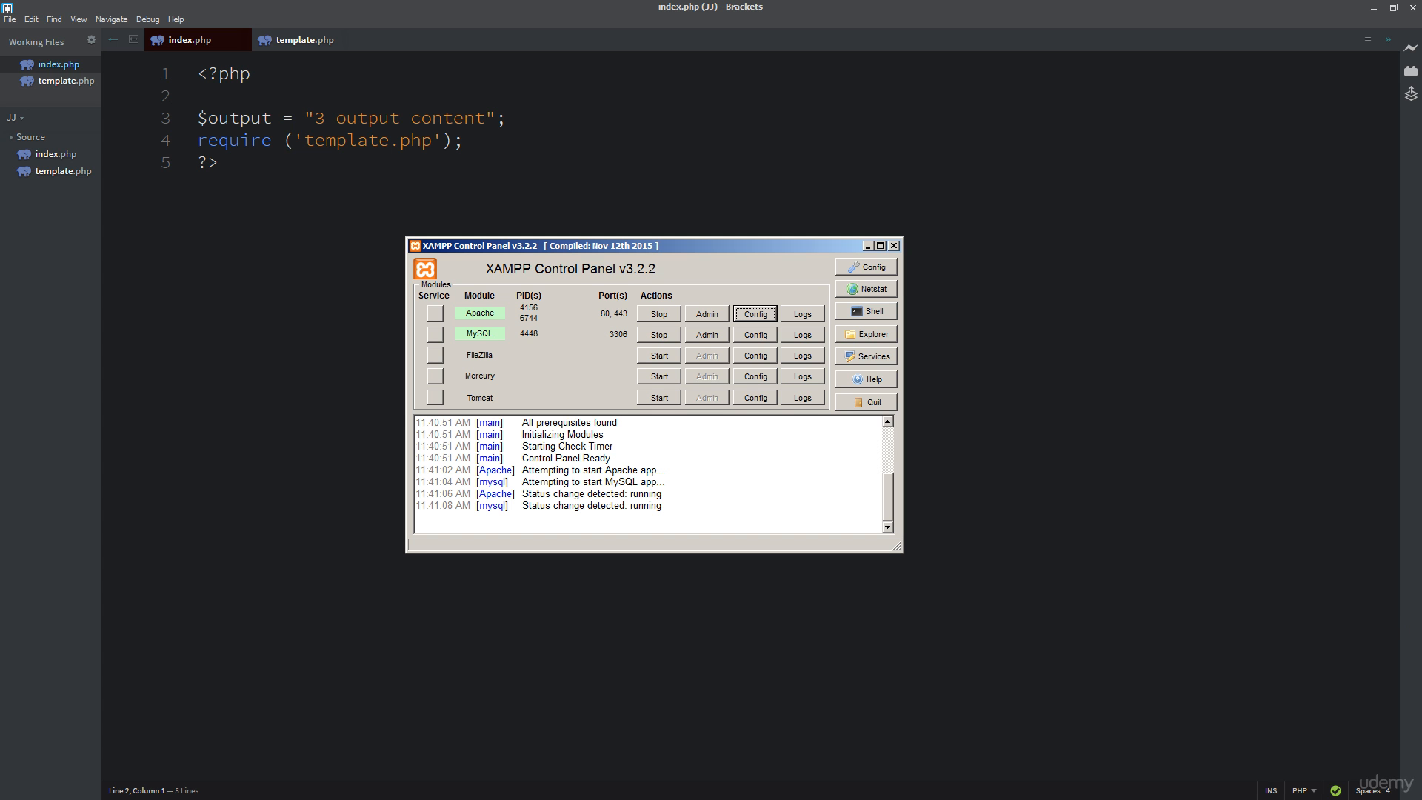
# - Place httpd.conf lower-left with the Control Panel above it, showing DocumentRoot and running services
pyautogui.hotkey('alt', 'Tab')
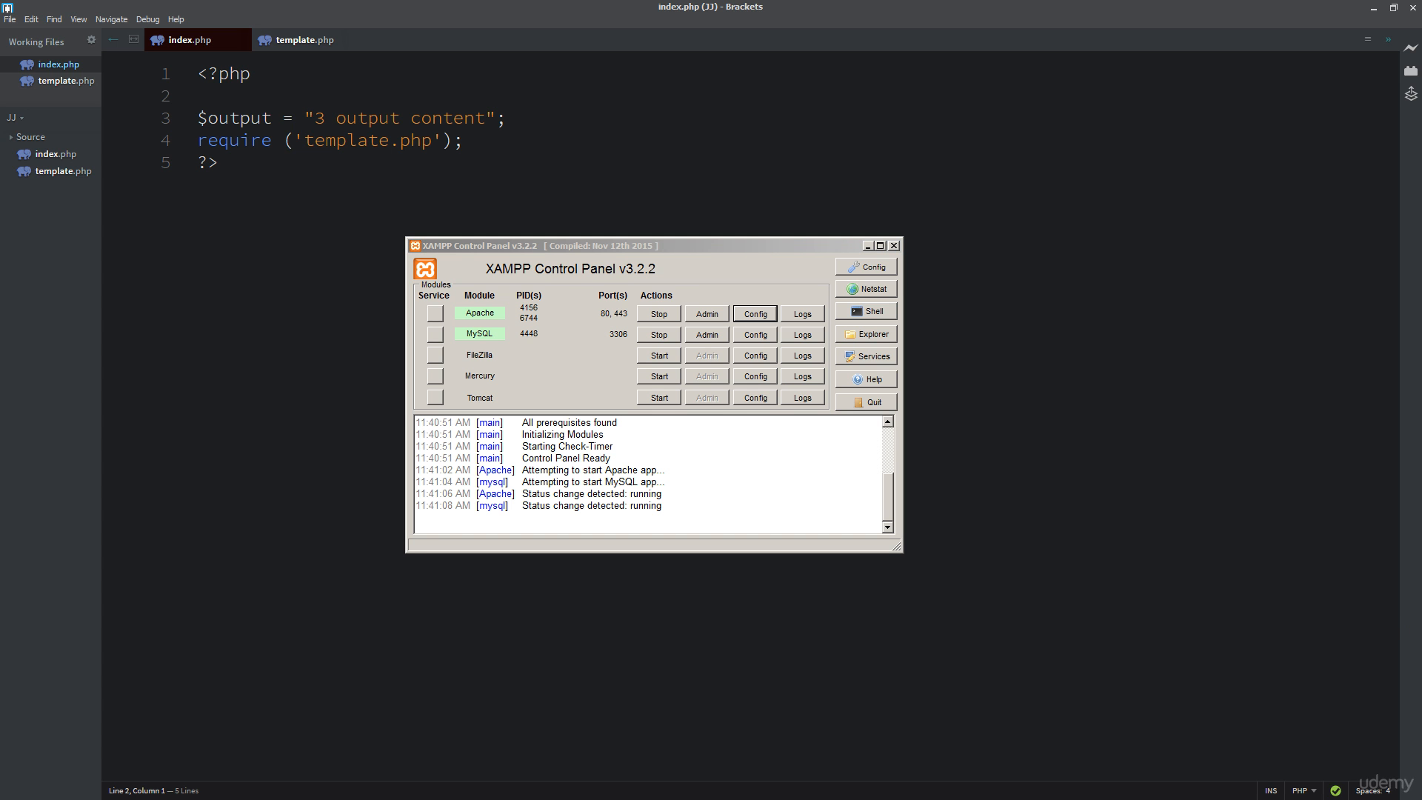
pyautogui.hotkey('alt', 'Tab')
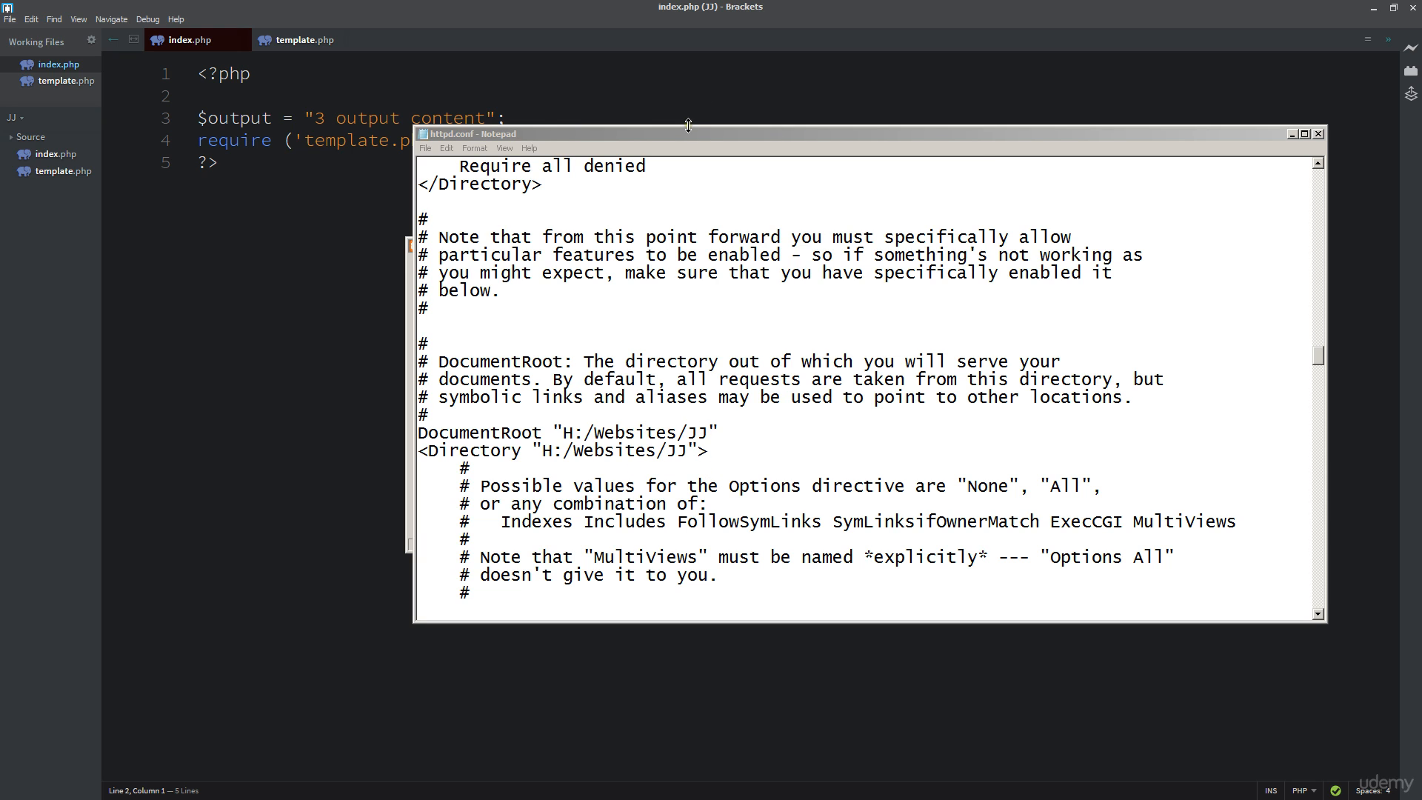
pyautogui.moveTo(687, 135); pyautogui.dragTo(656, 335)
pyautogui.moveTo(626, 246); pyautogui.dragTo(671, 120)
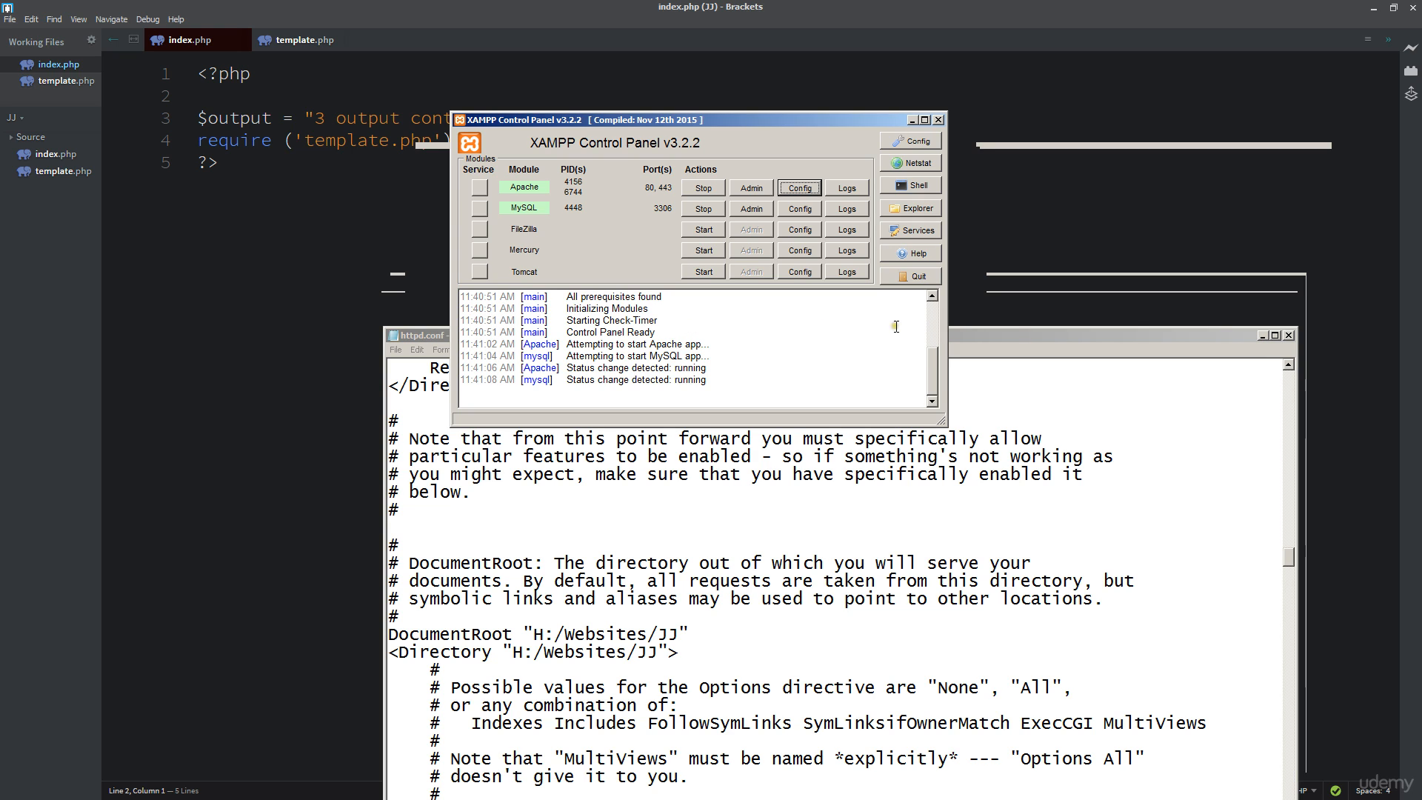
# - Minimize the httpd.conf Notepad window and move the XAMPP installer window to the right
pyautogui.click(1261, 334)
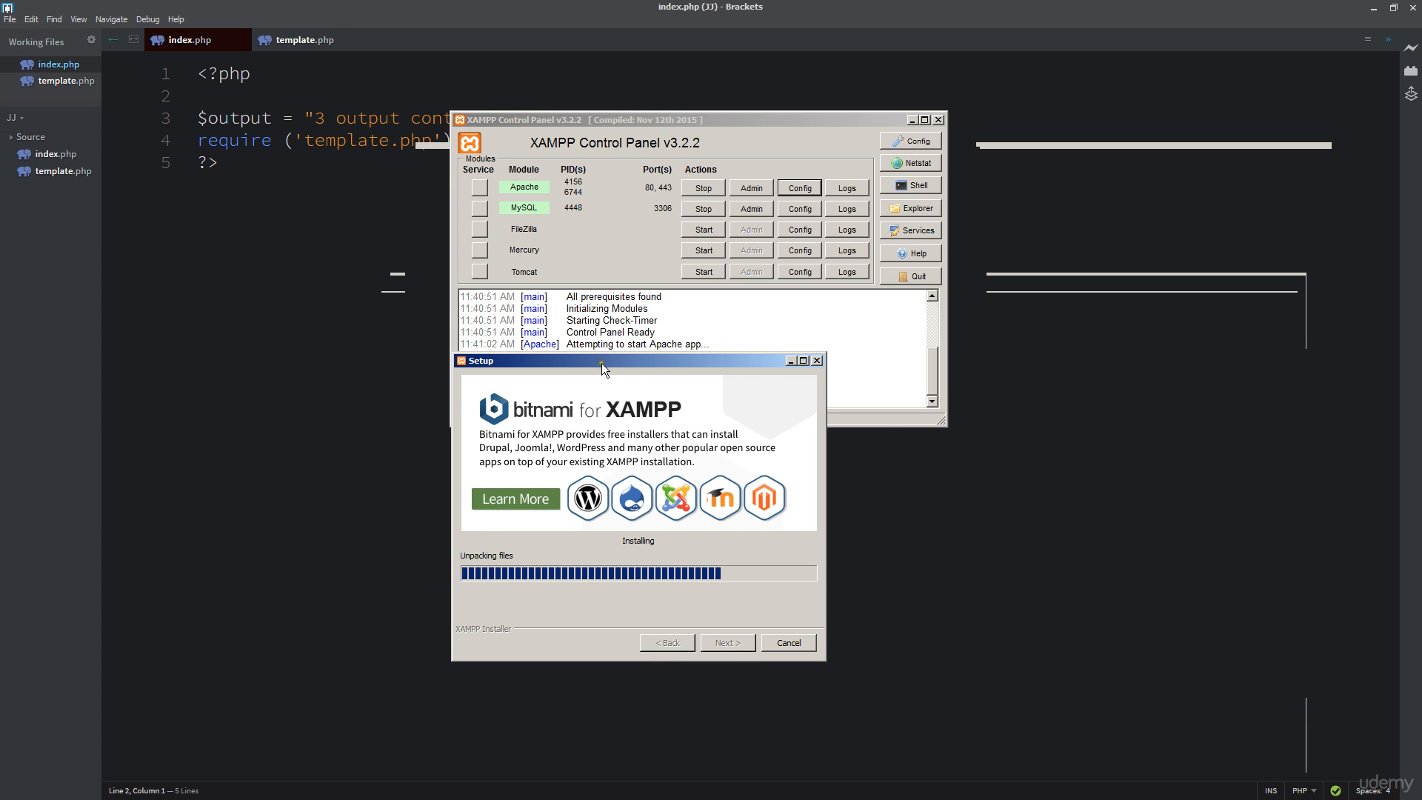
pyautogui.moveTo(600, 362); pyautogui.dragTo(1421, 349)
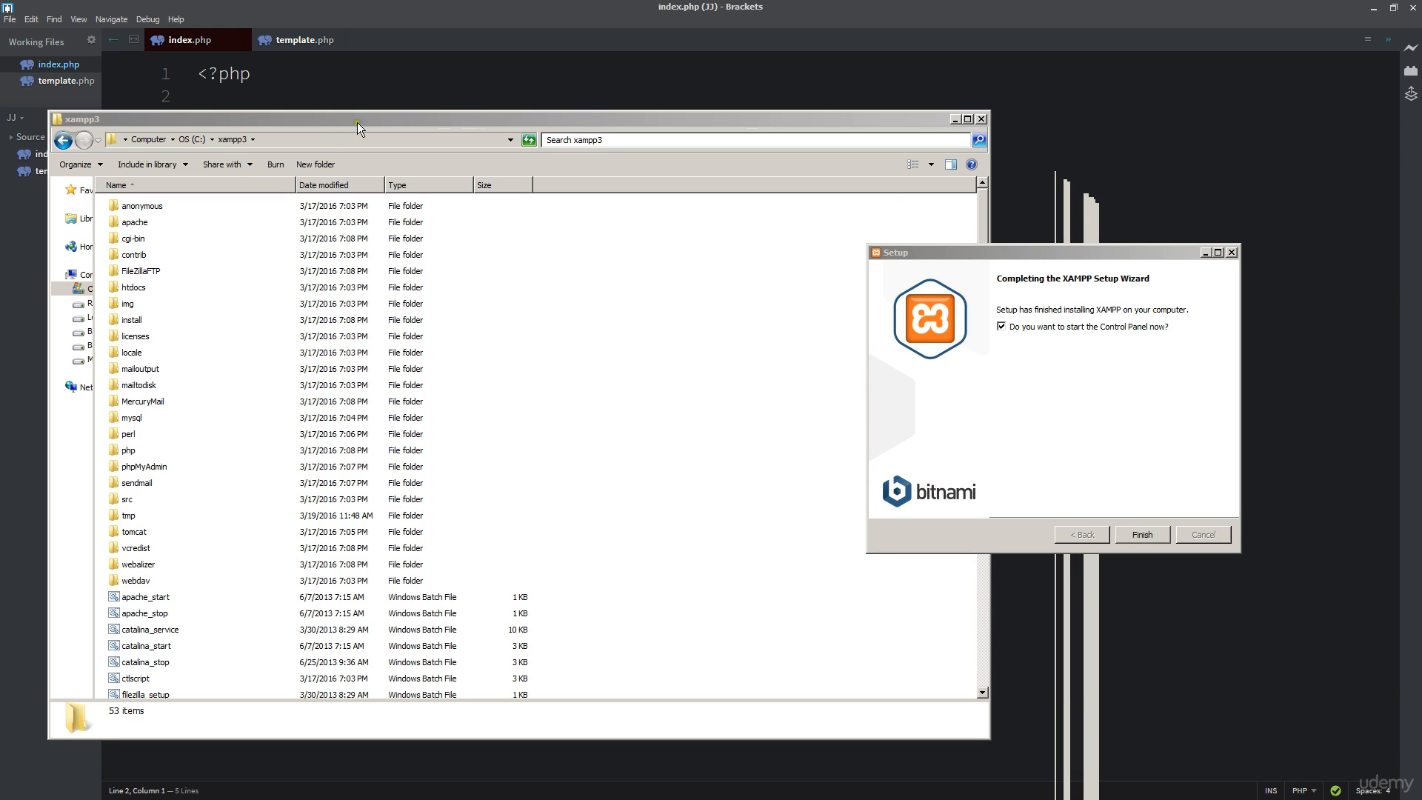
# - Navigate Explorer into C:\xampp3\htdocs\dashboard, which lists 26 items
pyautogui.doubleClick(144, 288)
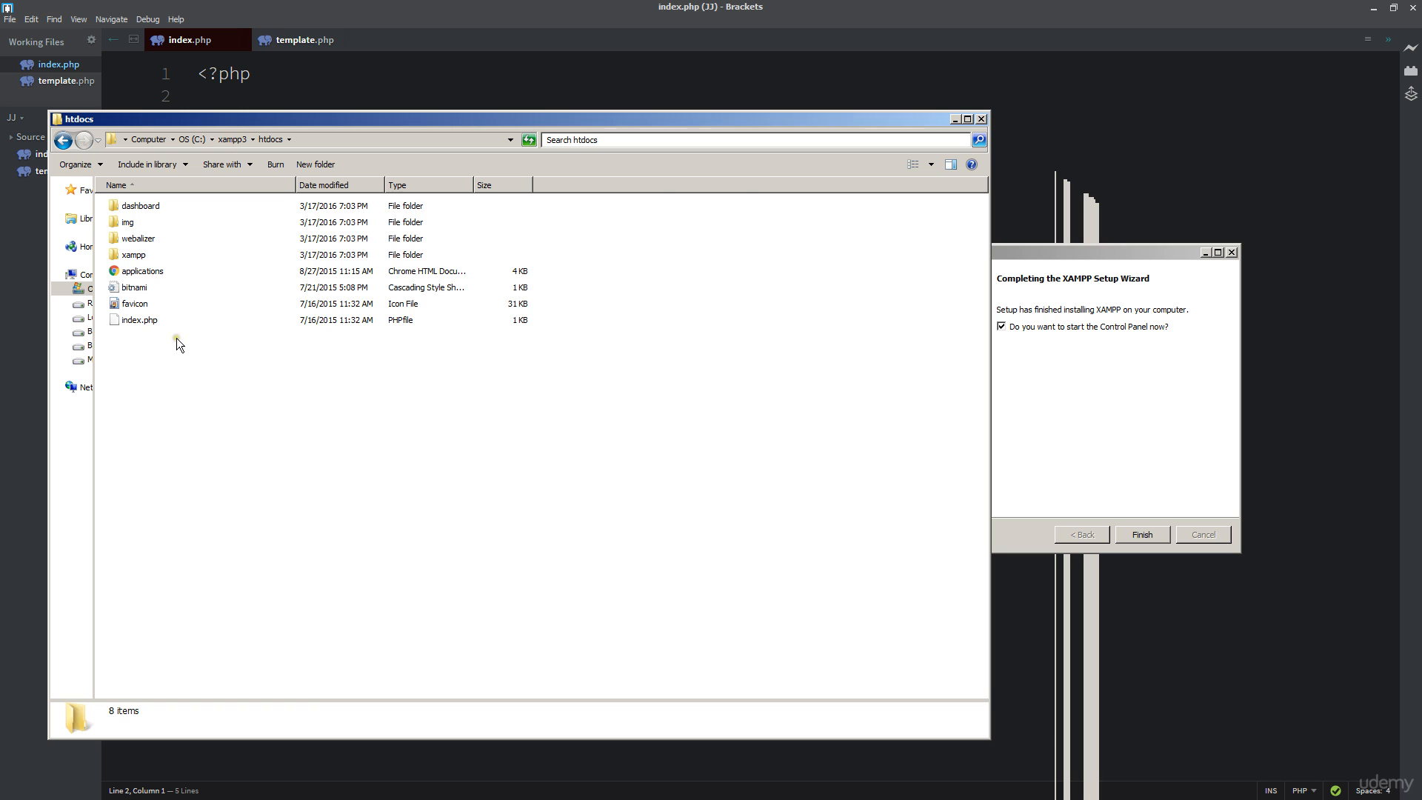
pyautogui.doubleClick(154, 207)
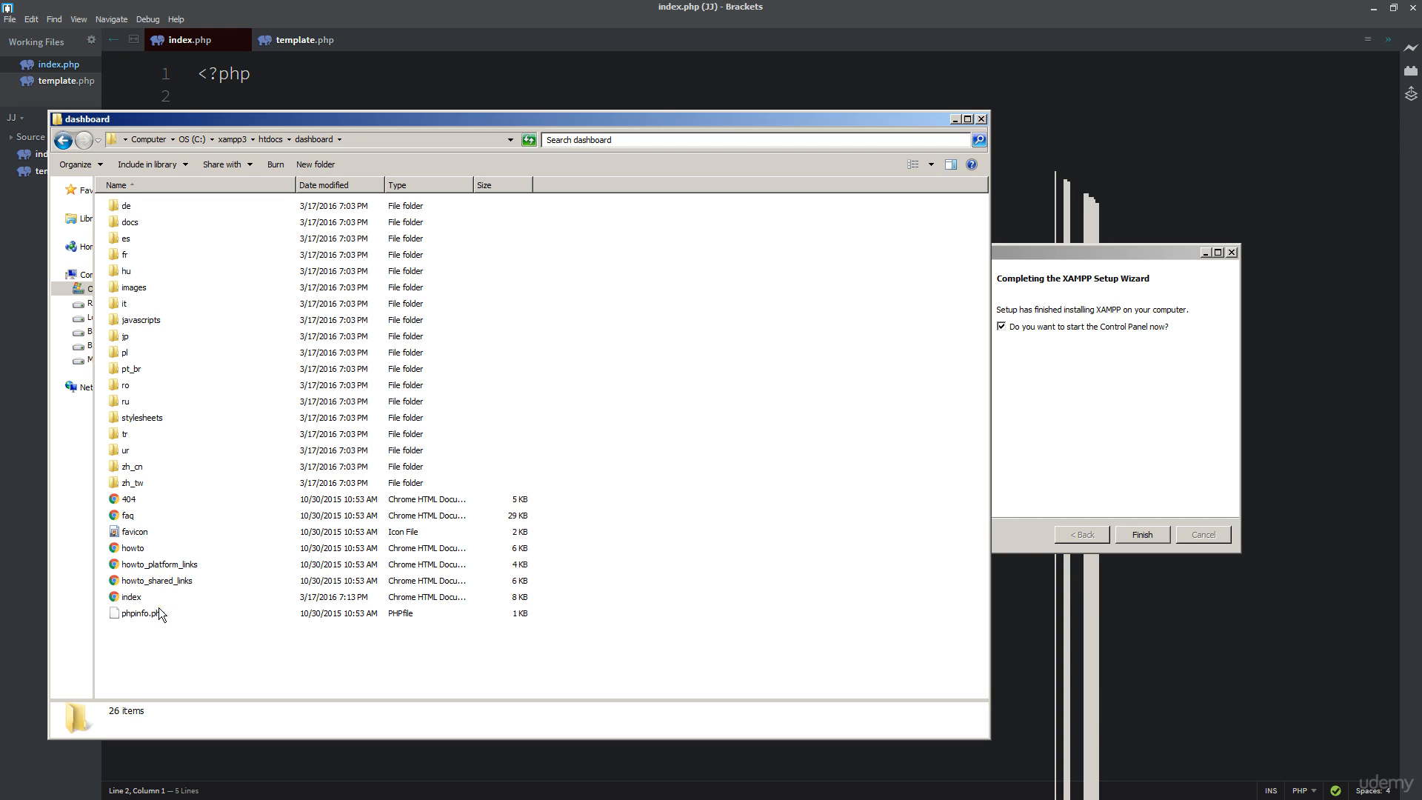
# - Move the finished setup wizard aside and rearrange the Explorer and XAMPP Control Panel windows
pyautogui.click(1082, 254)
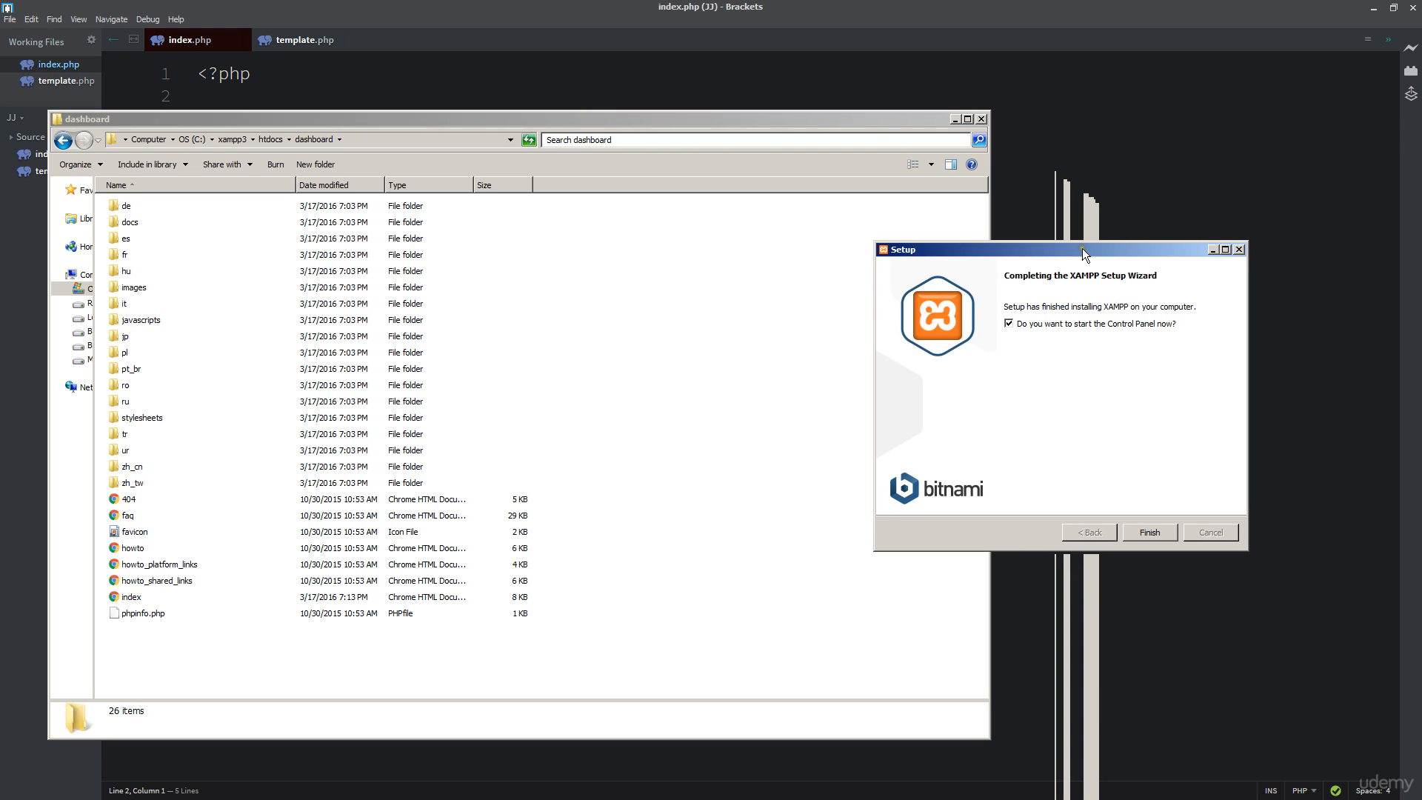
pyautogui.moveTo(1082, 254); pyautogui.dragTo(1421, 254)
pyautogui.moveTo(867, 119); pyautogui.dragTo(970, 319)
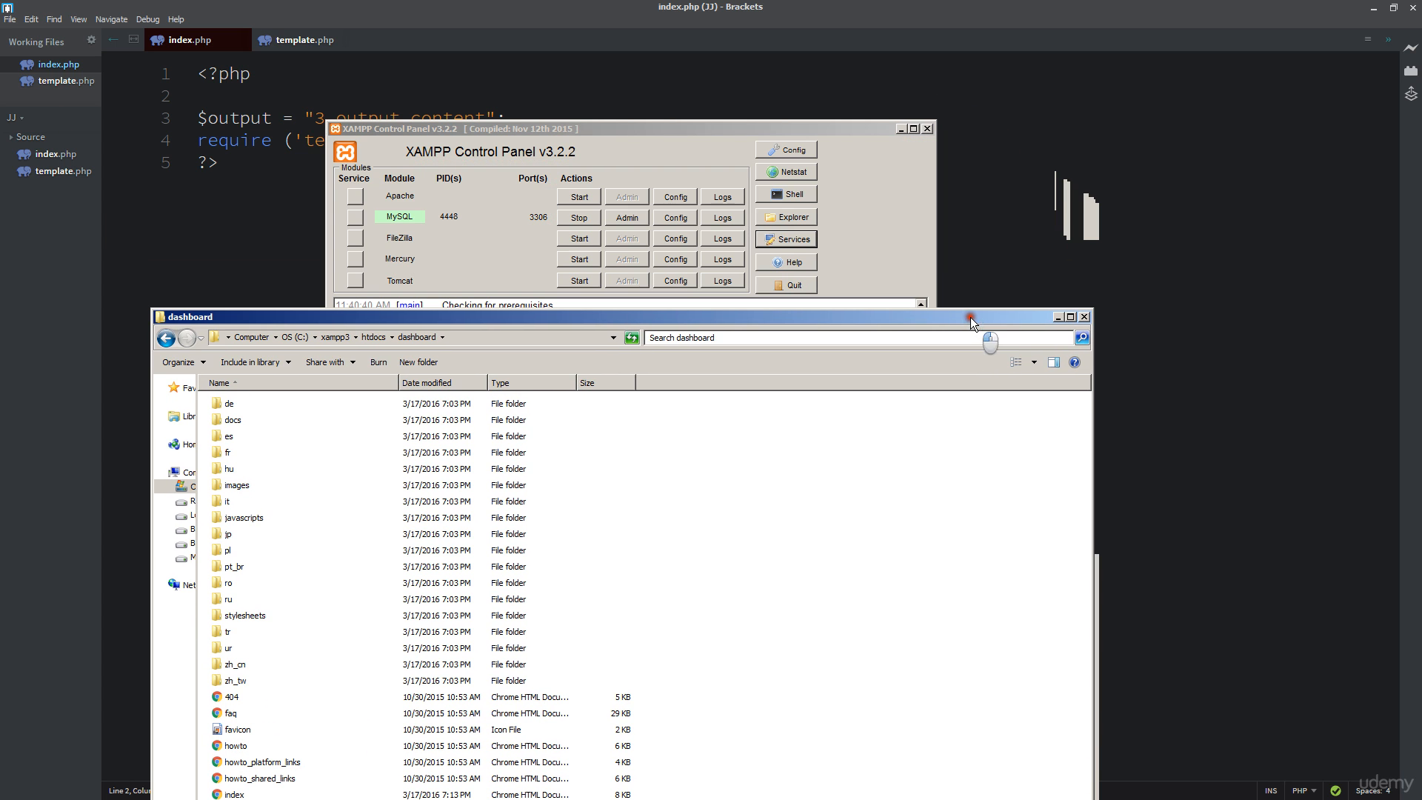
pyautogui.moveTo(571, 123); pyautogui.dragTo(726, 110)
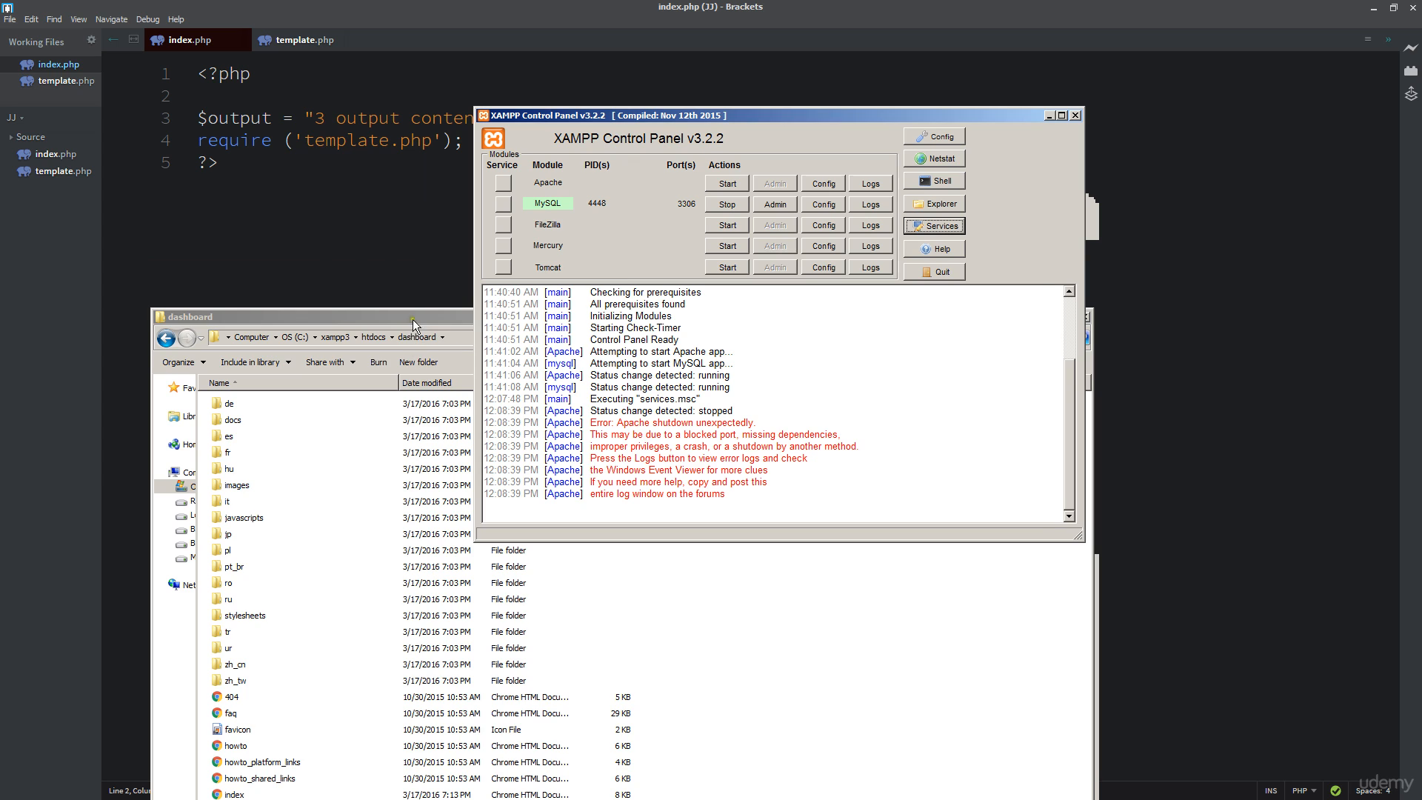
pyautogui.moveTo(411, 318); pyautogui.dragTo(350, 186)
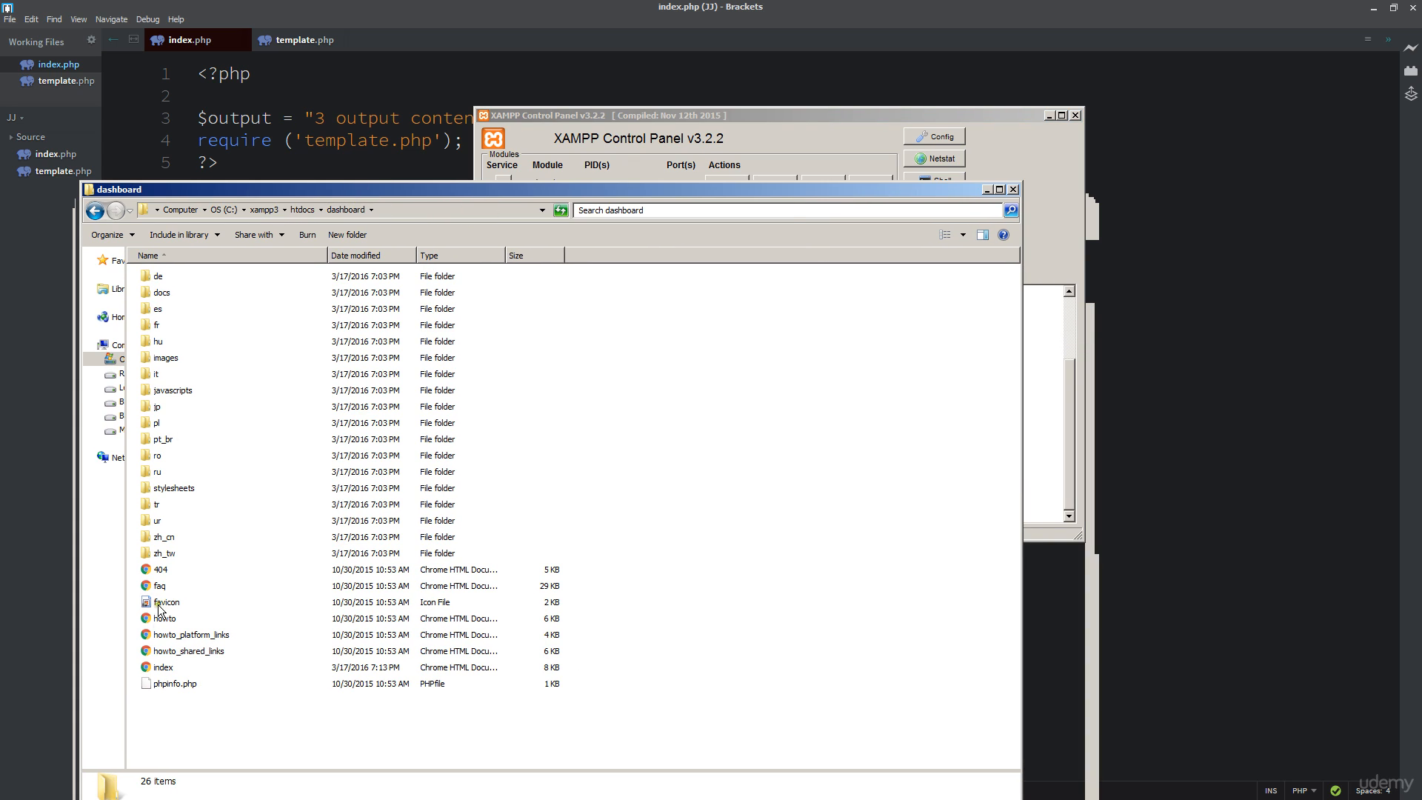
# - Select the dashboard index file, then view the localhost page showing '3 output content' in Chrome
pyautogui.click(163, 669)
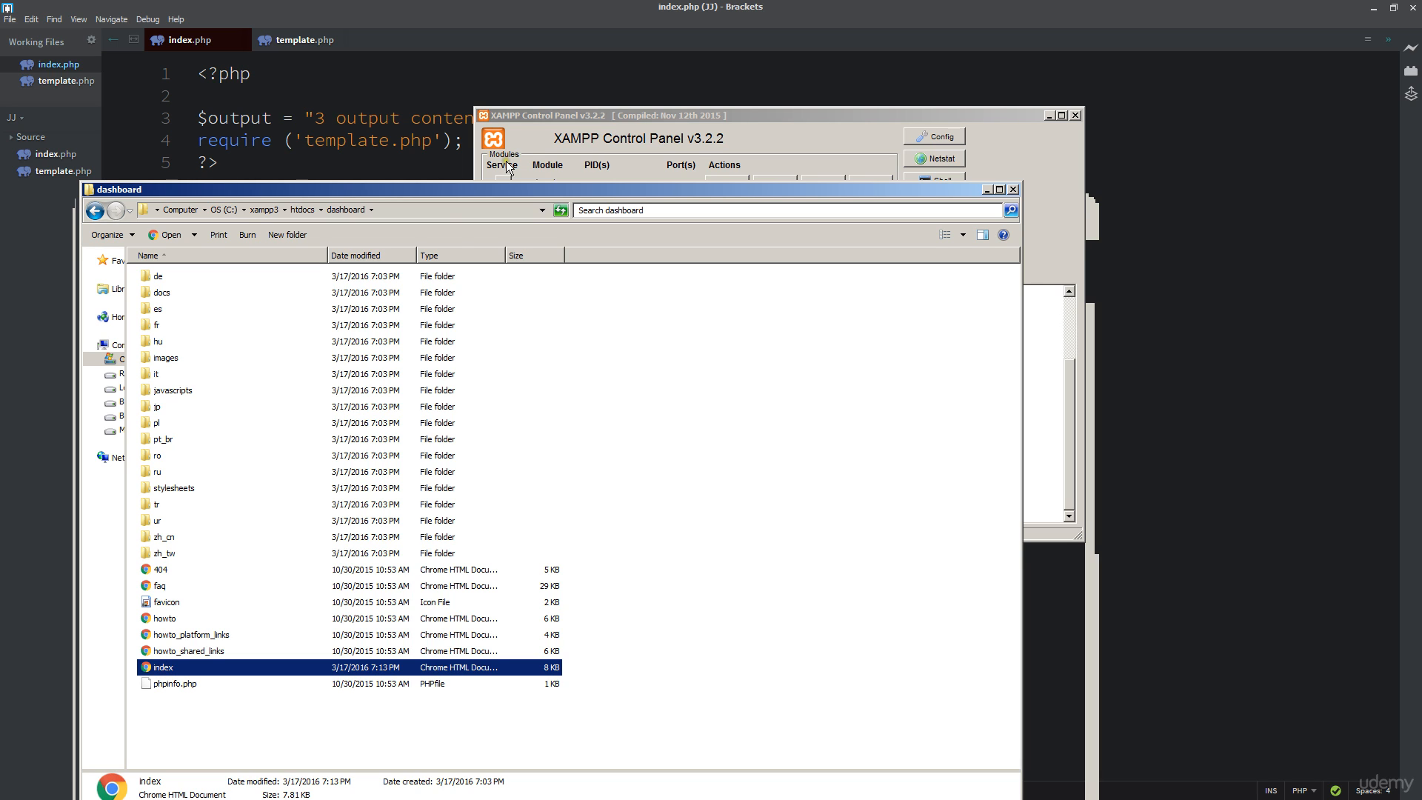
pyautogui.click(575, 111)
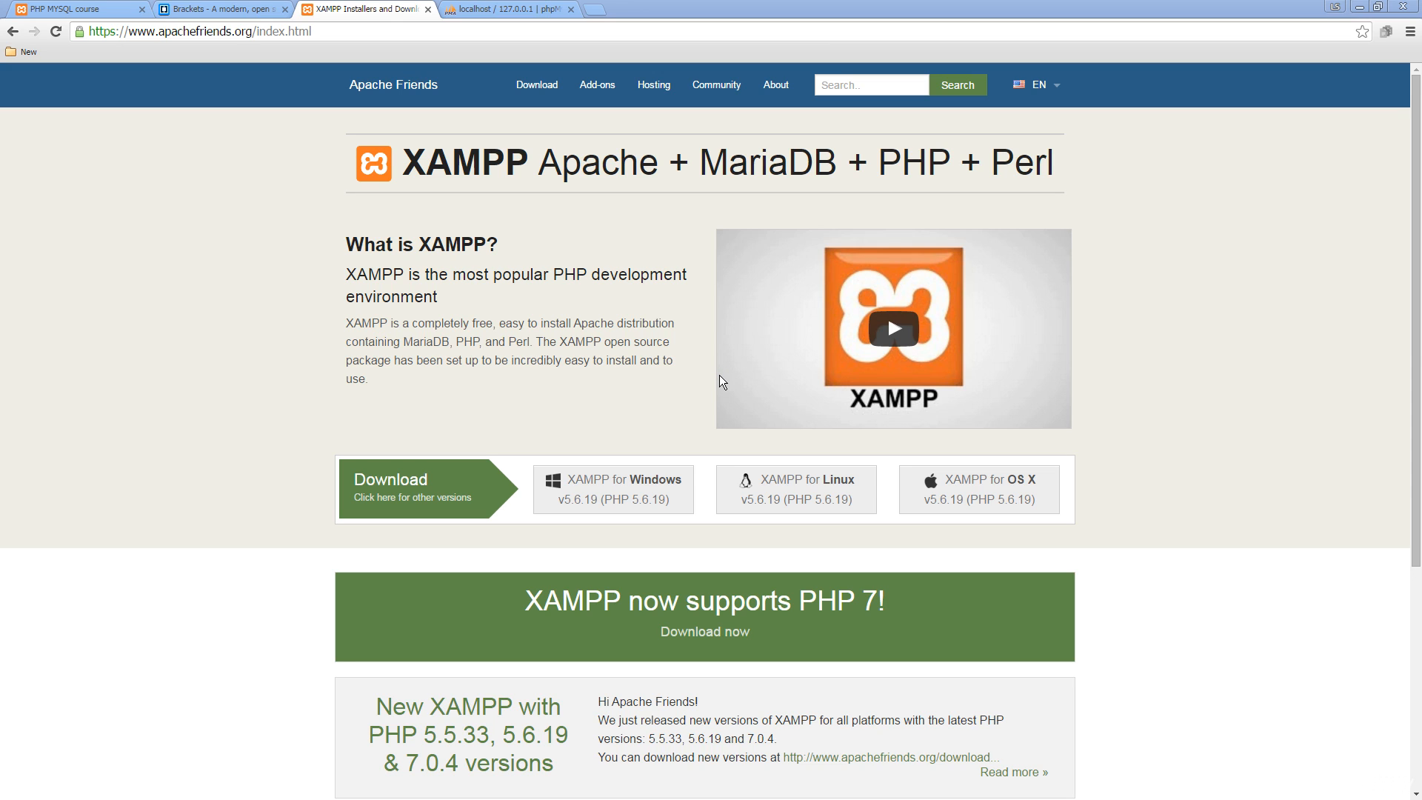
pyautogui.click(46, 8)
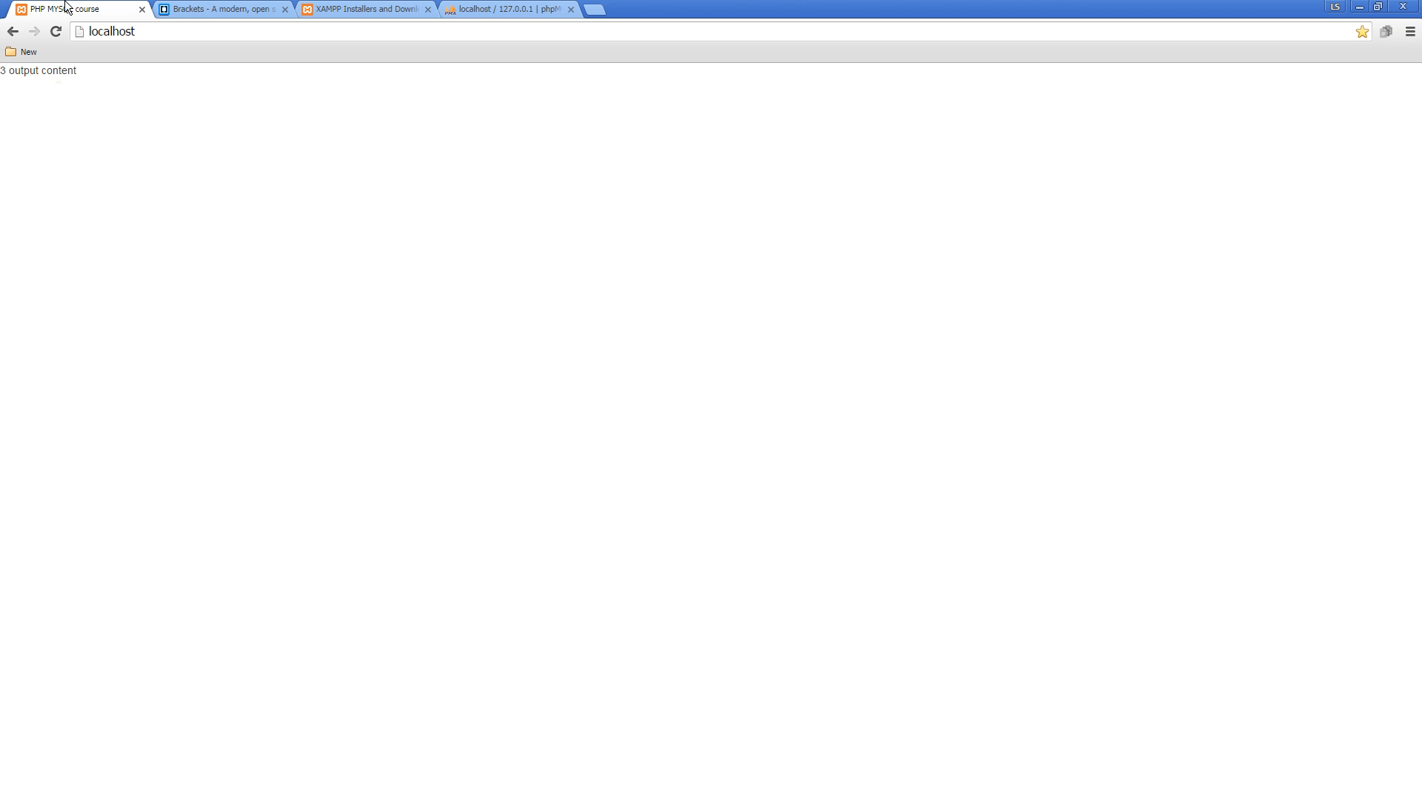